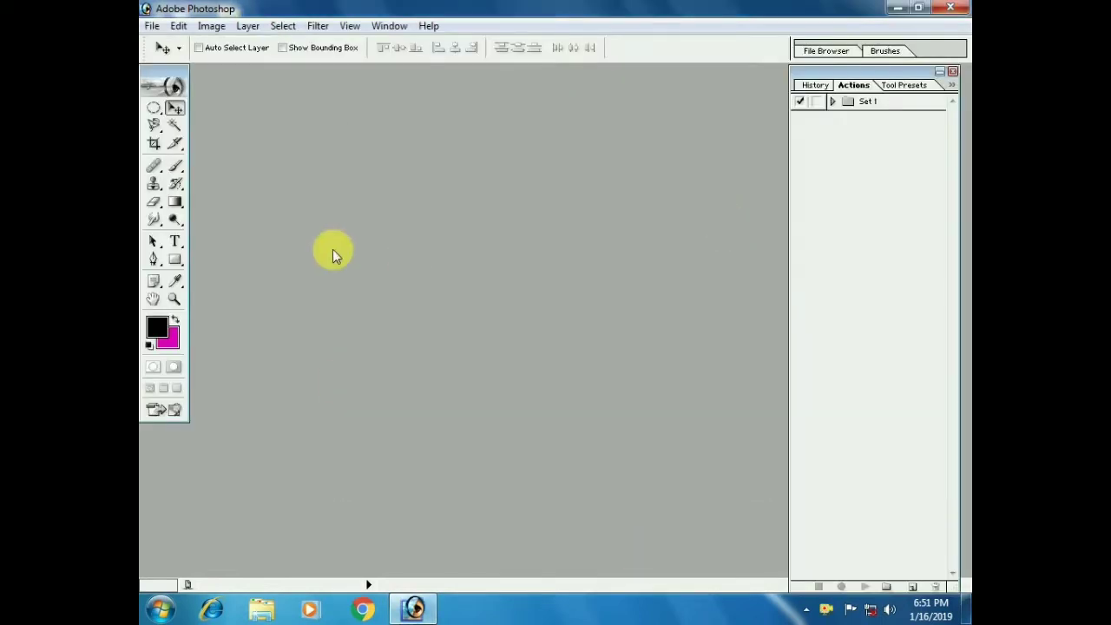
Step: Browse to the PHOTO folder, open DSC_0019.JPG, and maximize its window
click(151, 26)
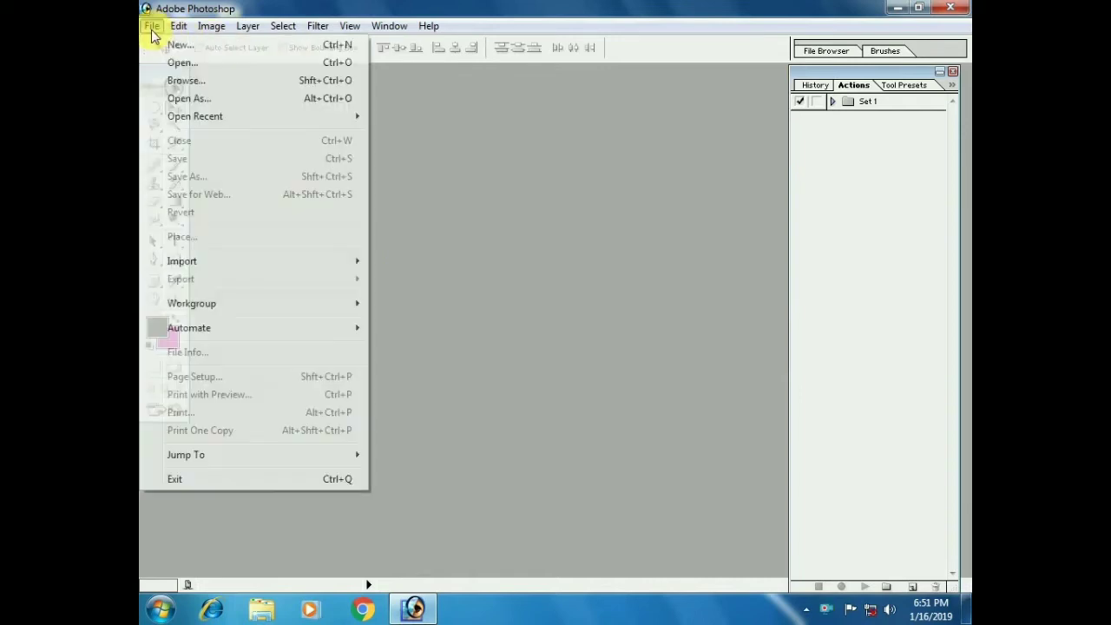
click(182, 62)
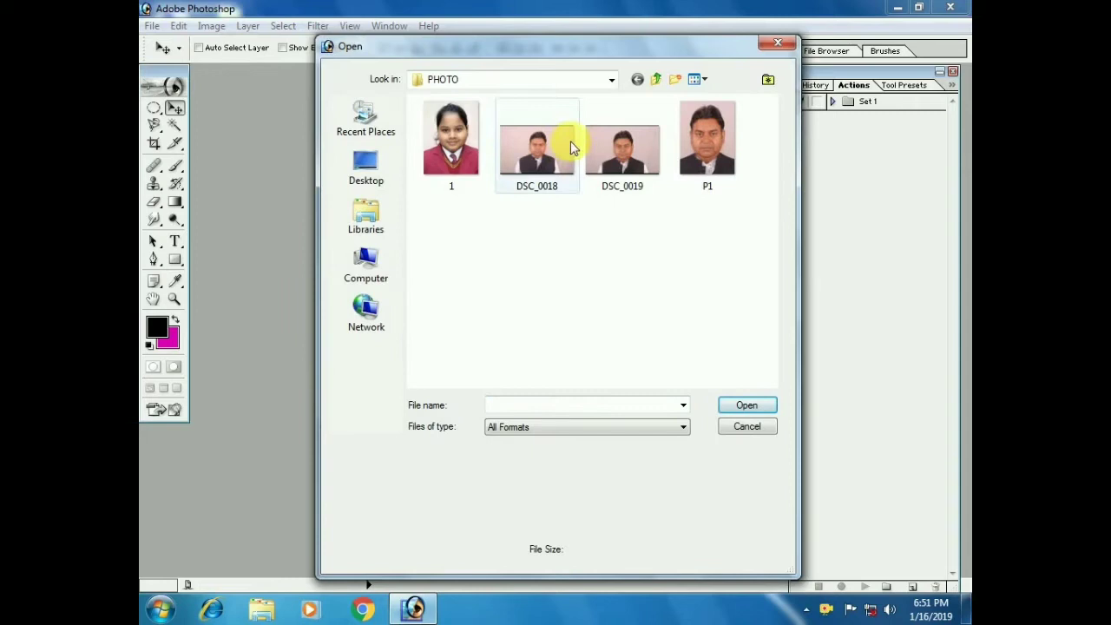
double_click(616, 154)
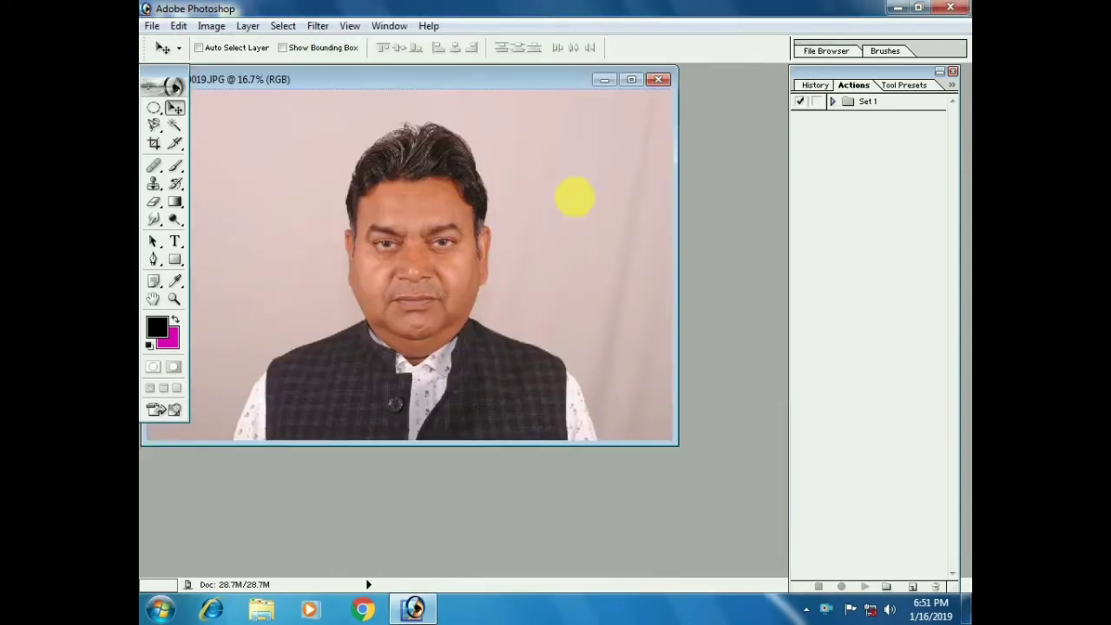
double_click(475, 78)
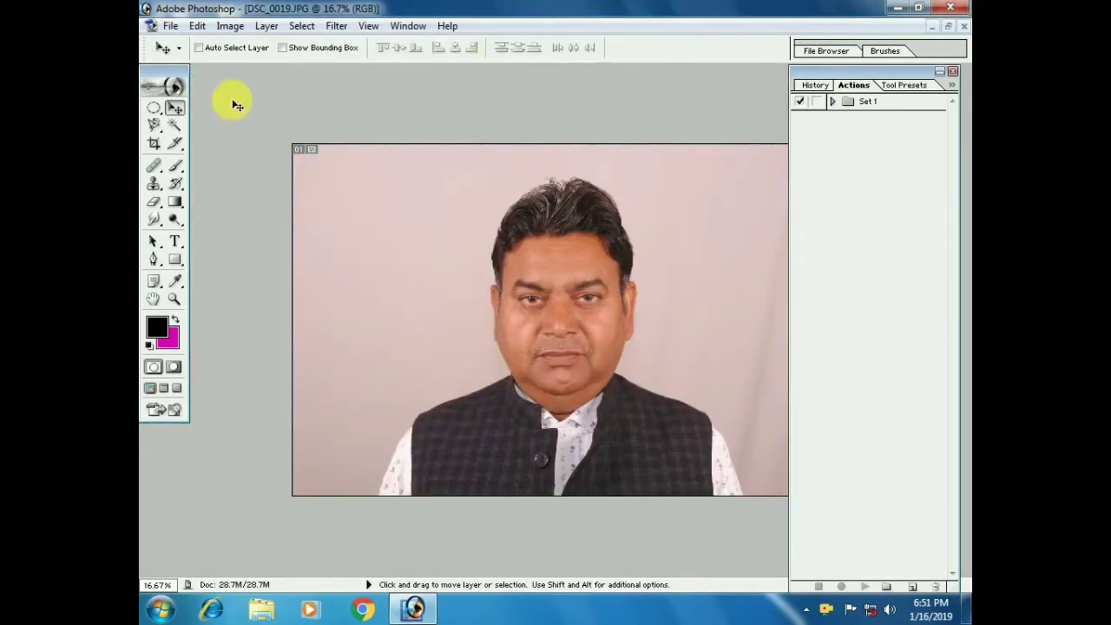
click(154, 144)
Step: Crop the head and shoulders to 1.2 × 1.6 in, then view it at 100%
click(251, 50)
text(.2)
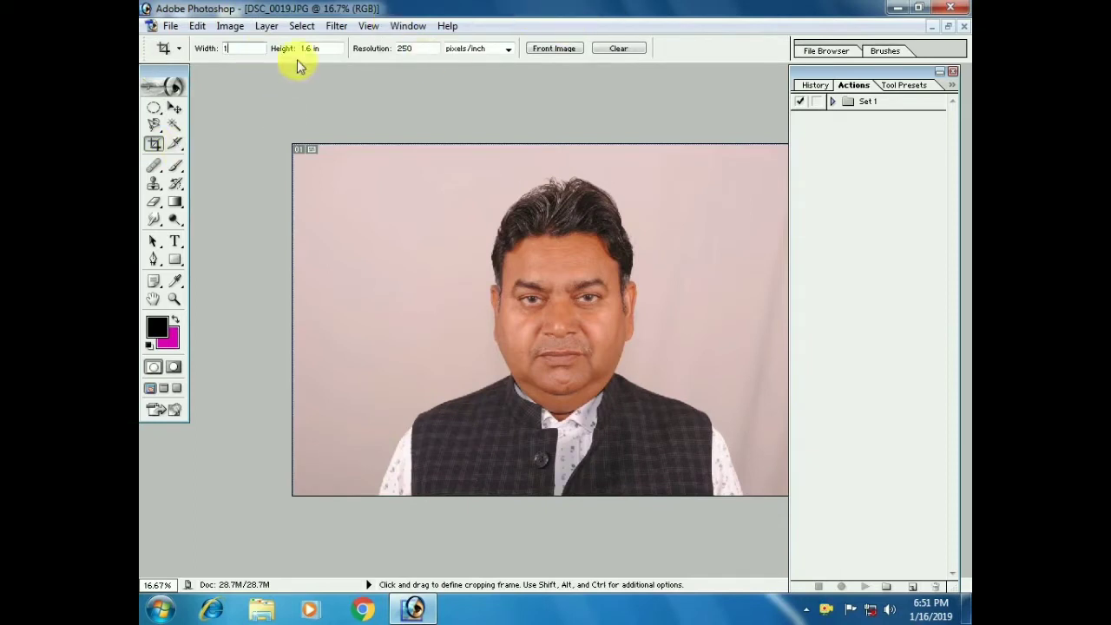
click(317, 48)
text(1.6)
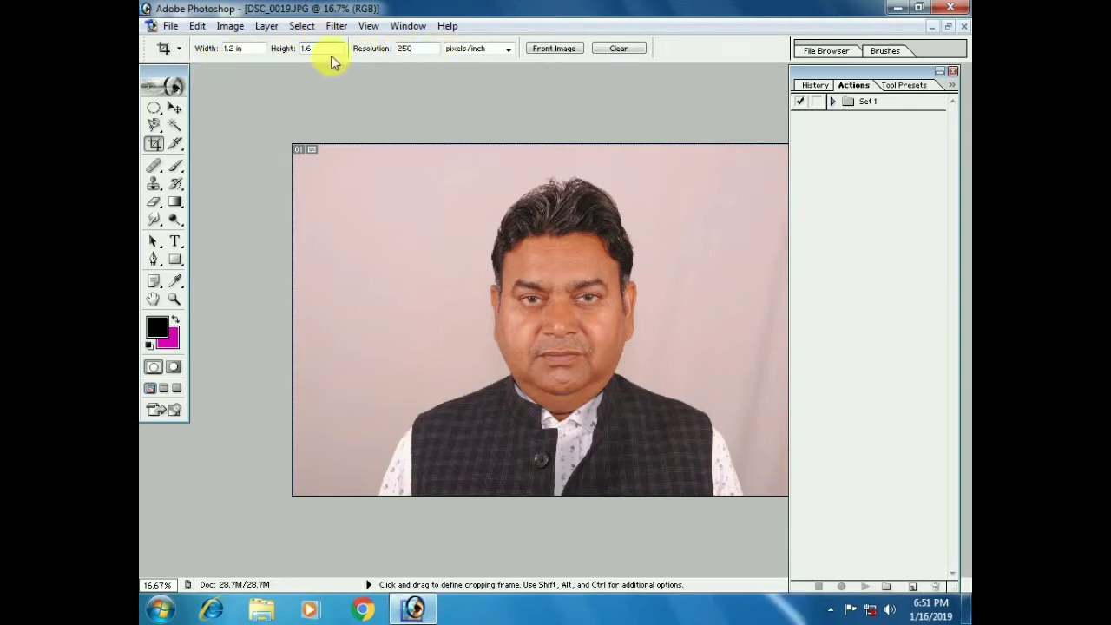
key(Tab)
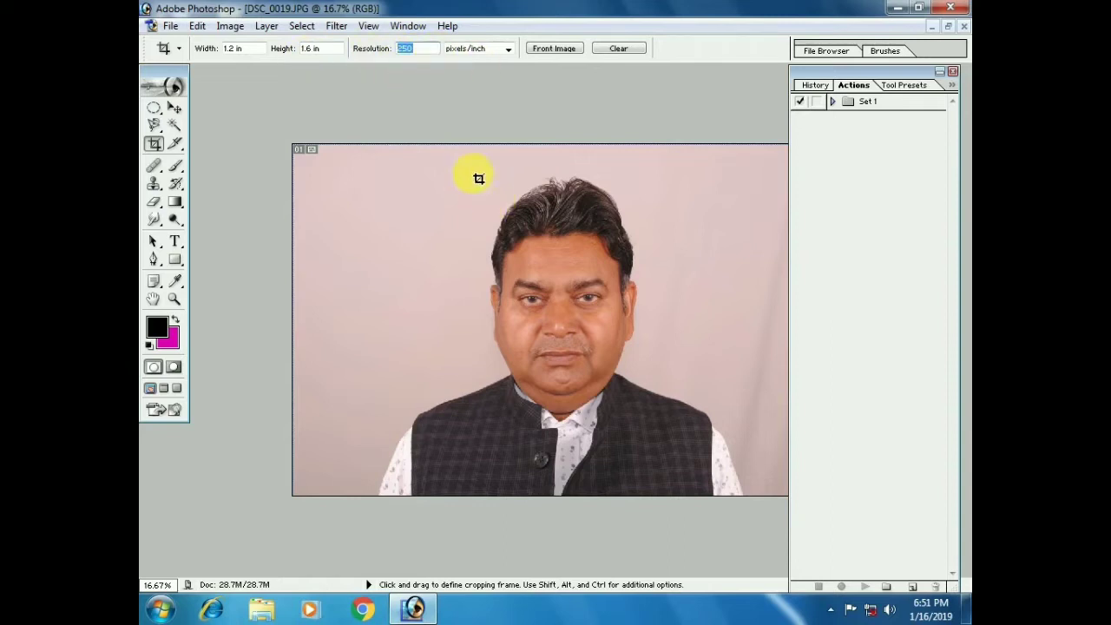
drag(443, 157, 723, 490)
double_click(607, 374)
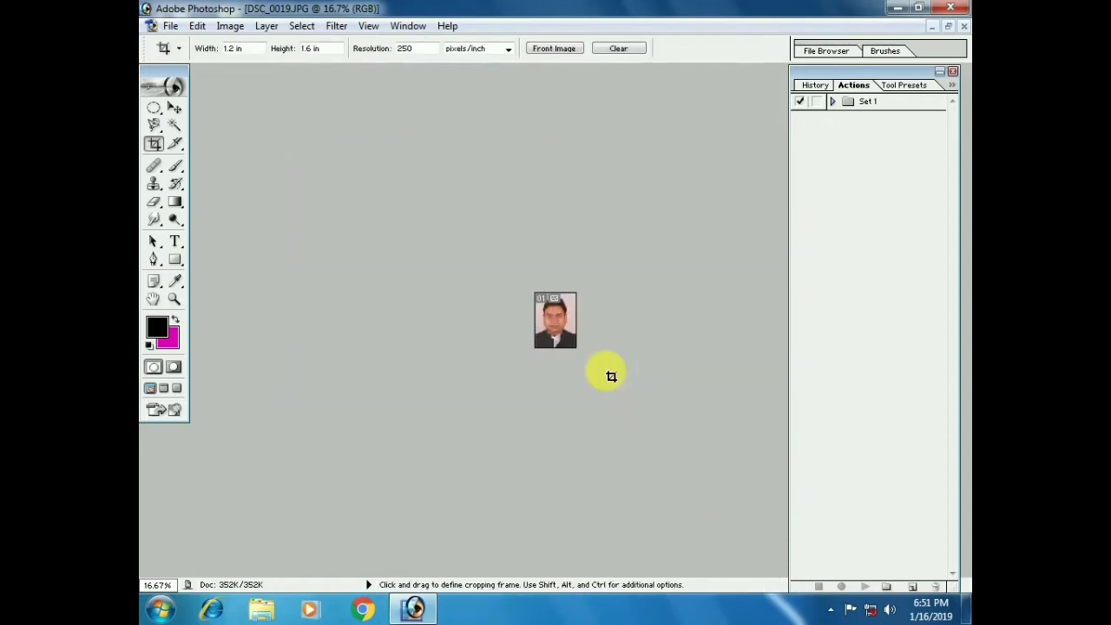
key(ctrl+plus)
key(ctrl+plus)
key(ctrl+plus)
key(ctrl+plus)
key(ctrl+plus)
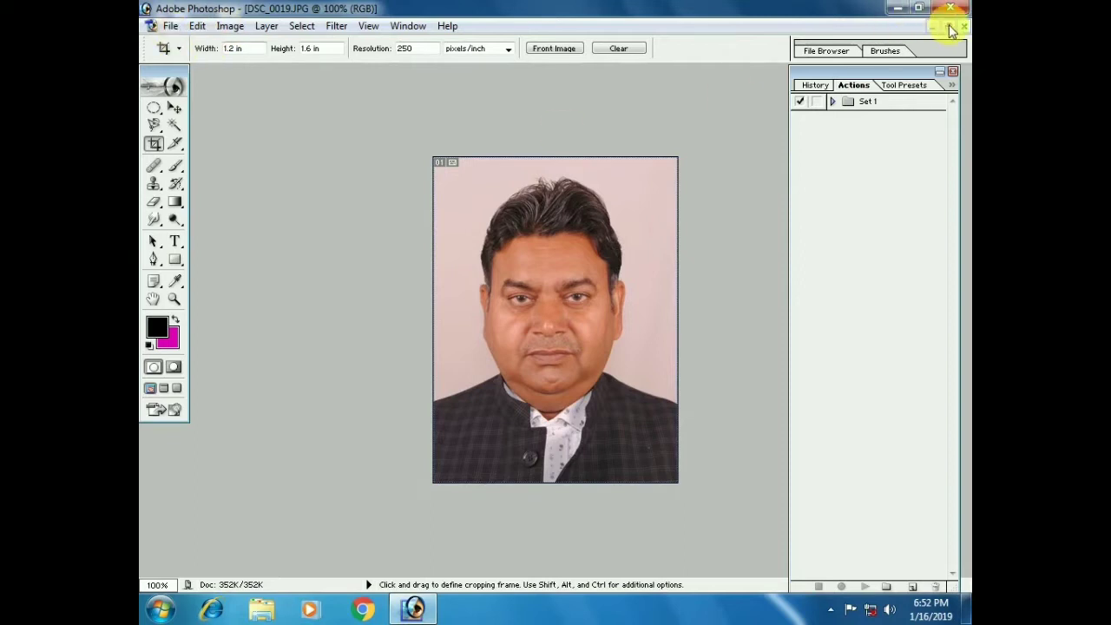
Step: Make a new white document: width 8 in, height 12 in, resolution 250 pixels/inch
click(168, 26)
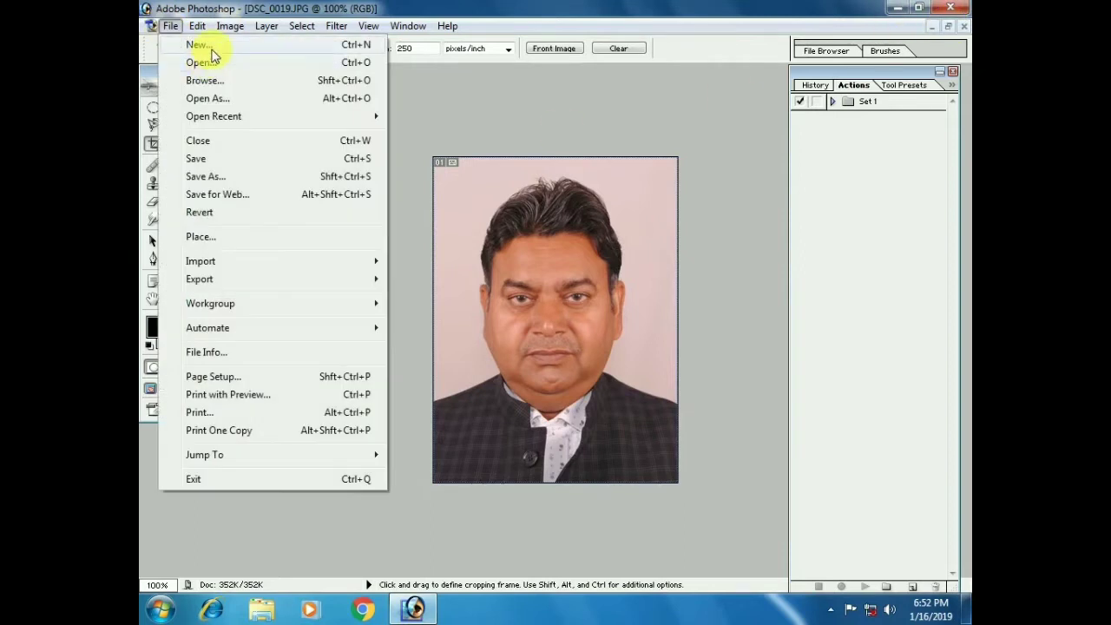
click(198, 44)
click(572, 267)
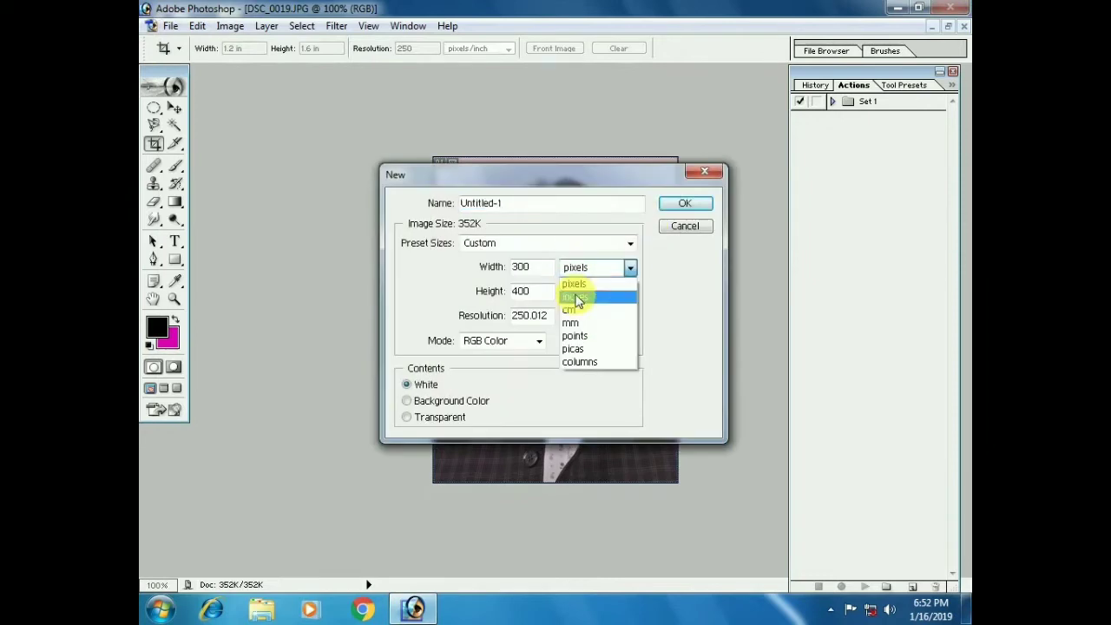
click(576, 299)
click(576, 293)
click(577, 318)
double_click(510, 270)
text(8)
double_click(538, 292)
text(12)
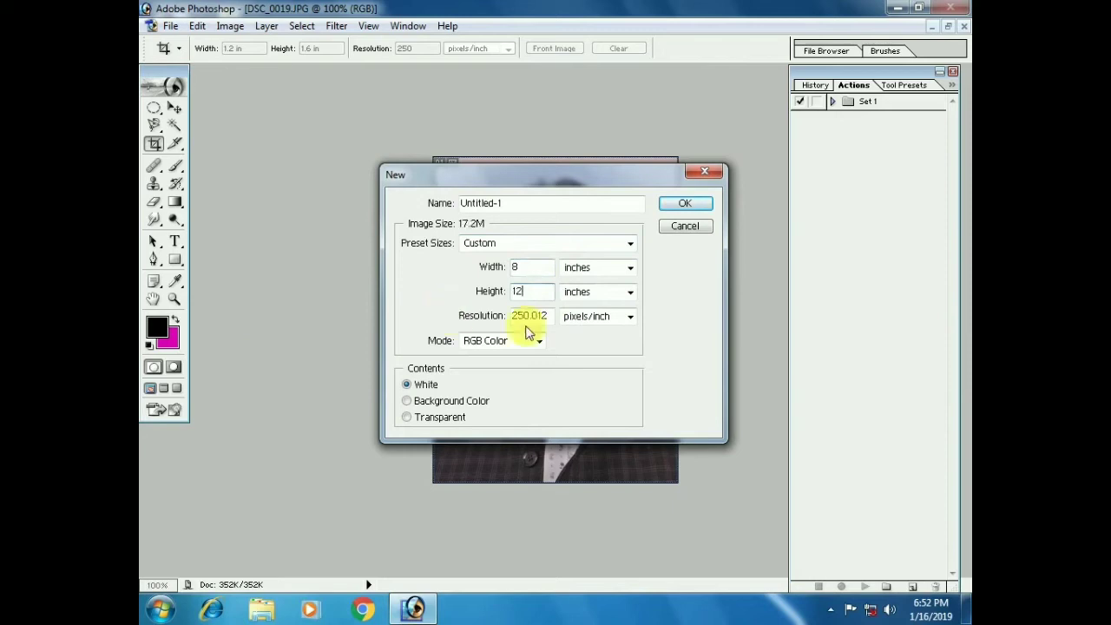
double_click(542, 316)
text(250)
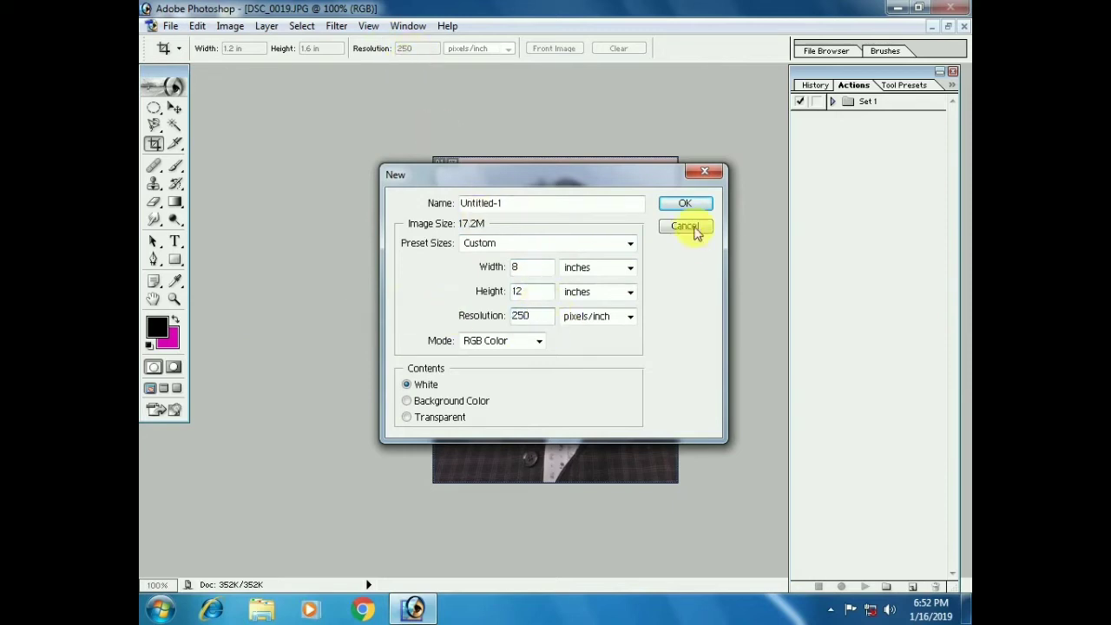
click(686, 203)
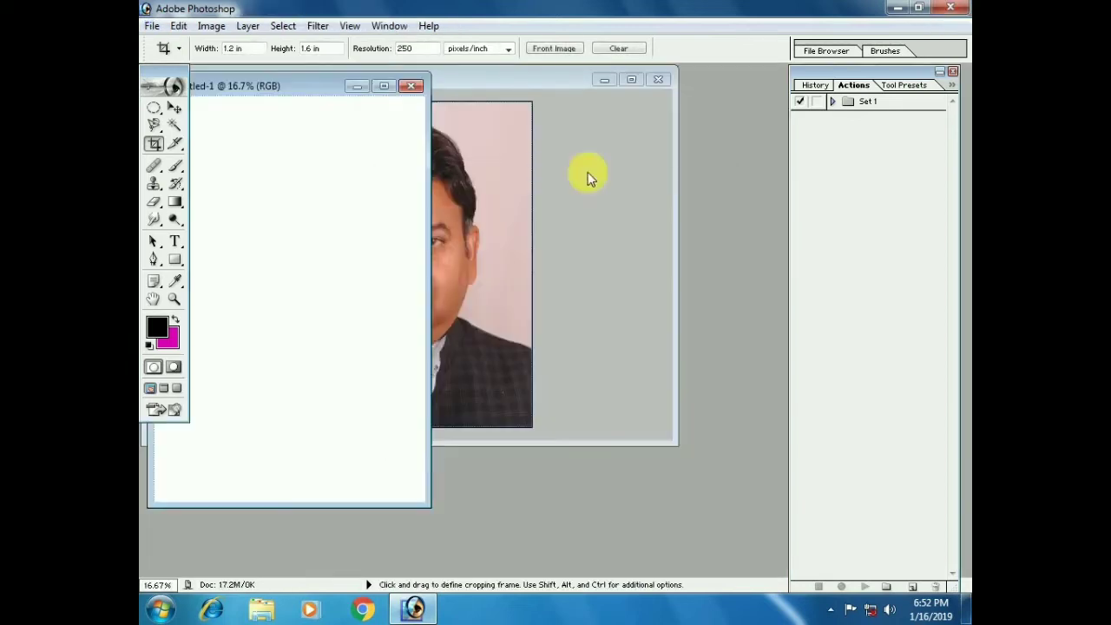
Step: Maximize the cropped portrait, select all of it with Ctrl+A, and copy it
drag(268, 81, 646, 99)
click(407, 139)
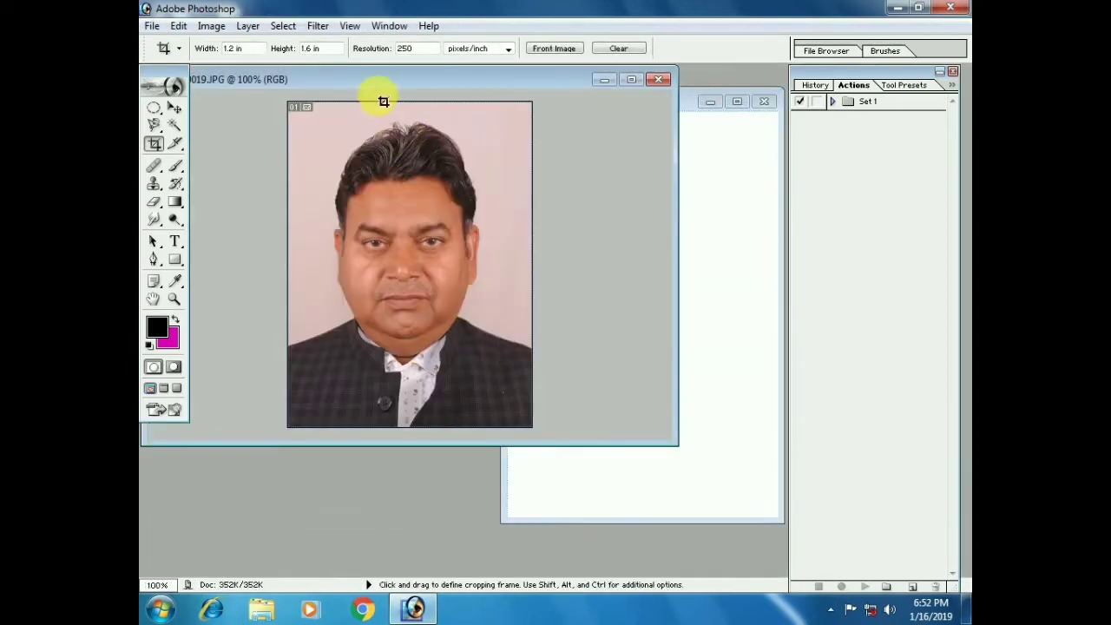
double_click(373, 79)
click(197, 26)
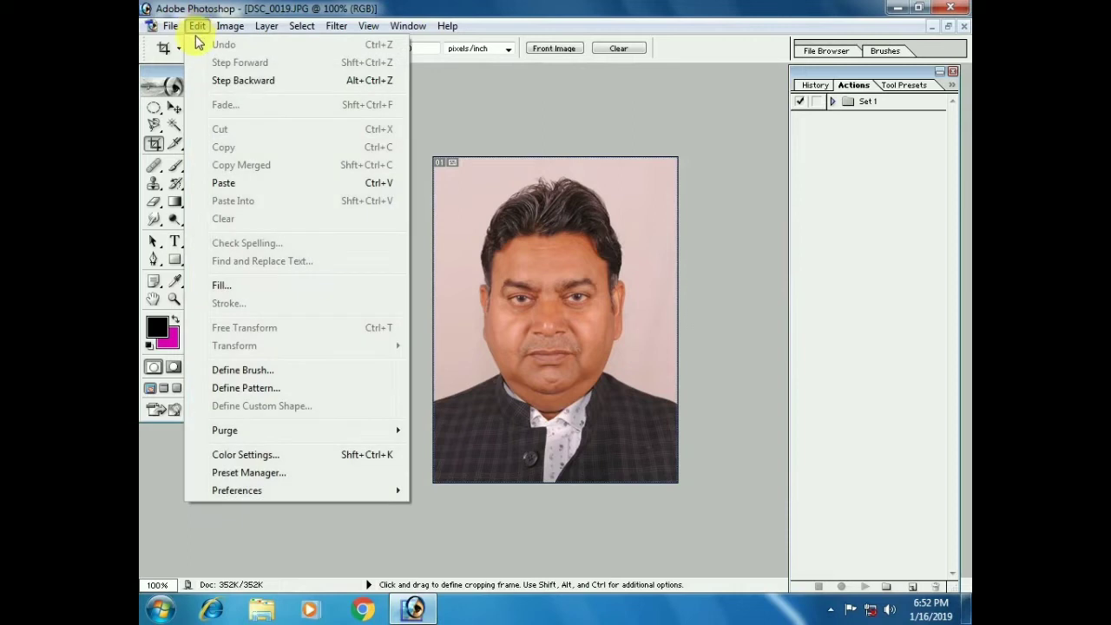
click(499, 267)
key(ctrl+a)
click(197, 26)
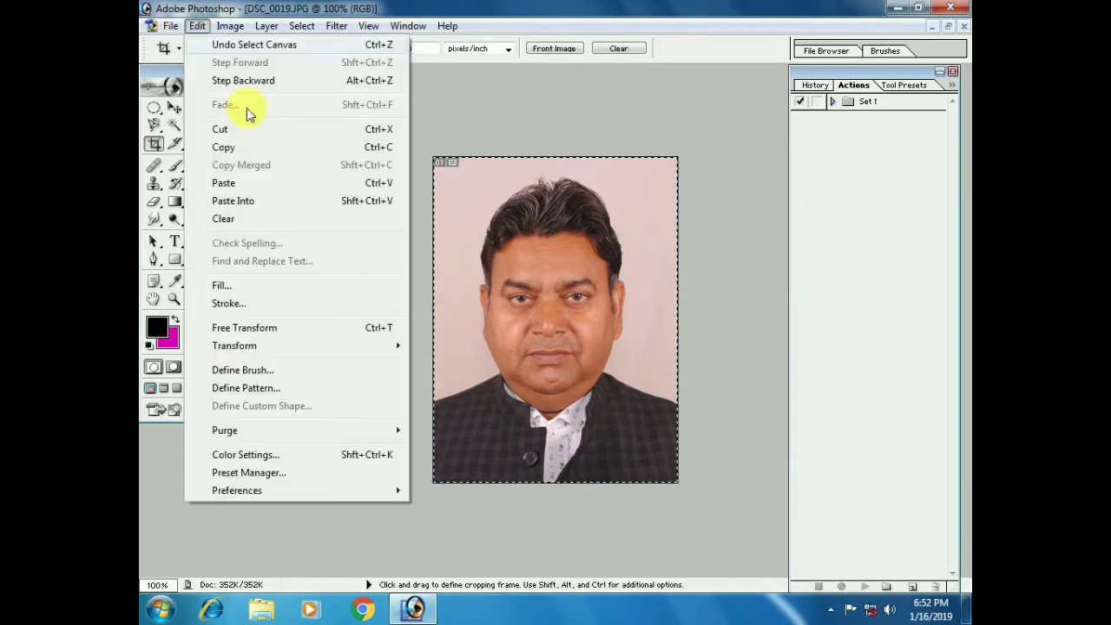
click(240, 147)
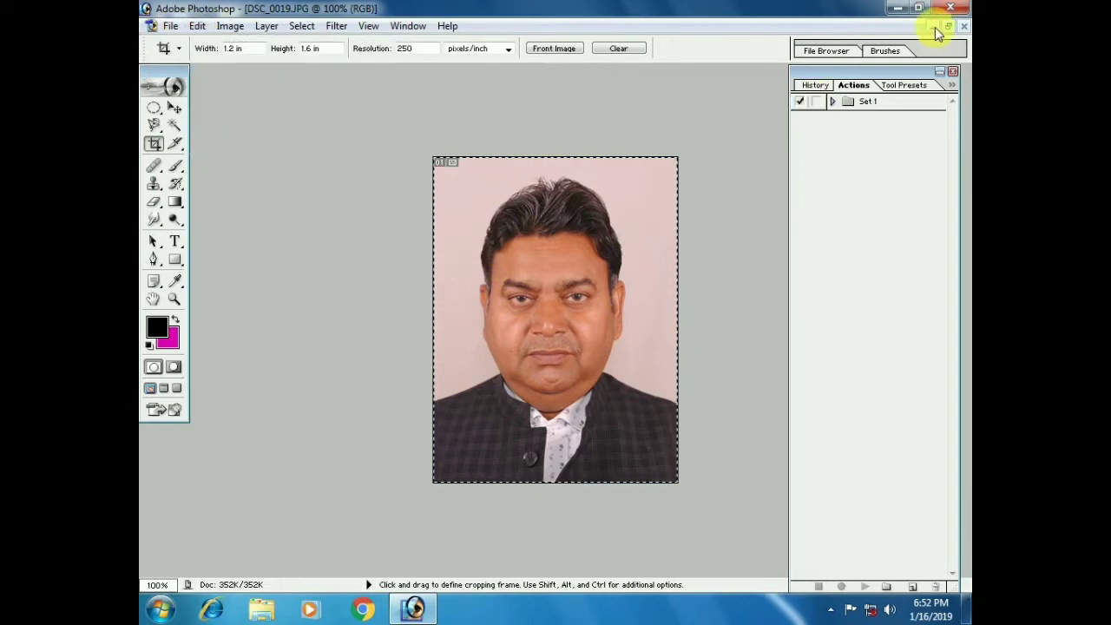
Step: Bring the blank Untitled-1 sheet forward maximized, toggle the Actions panel off and on
click(950, 30)
click(734, 173)
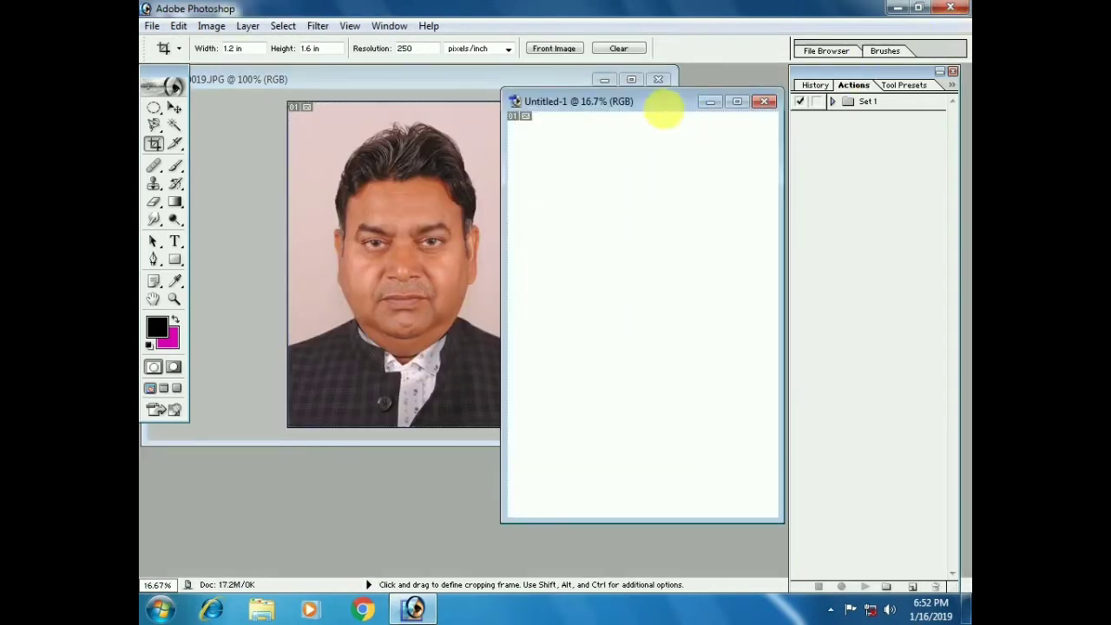
double_click(654, 105)
click(407, 26)
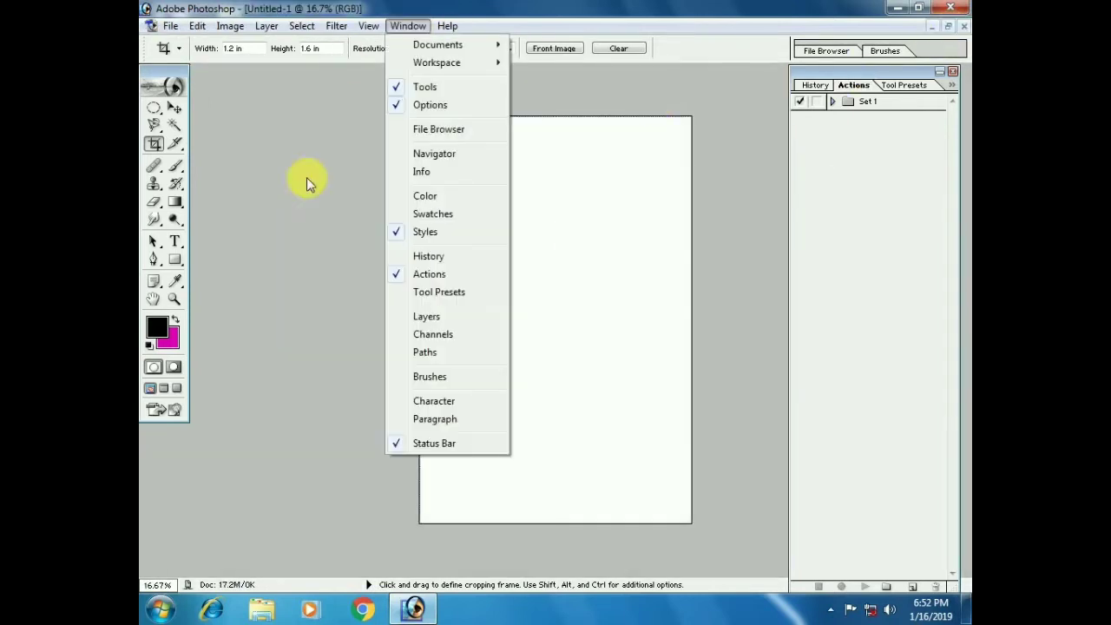
click(429, 274)
click(407, 26)
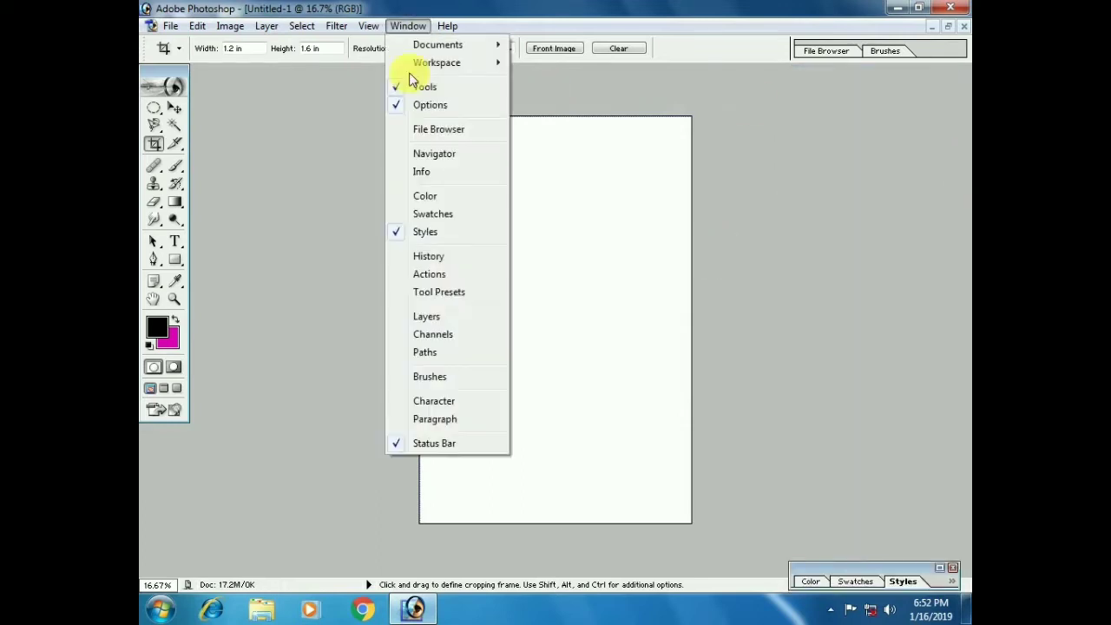
click(429, 274)
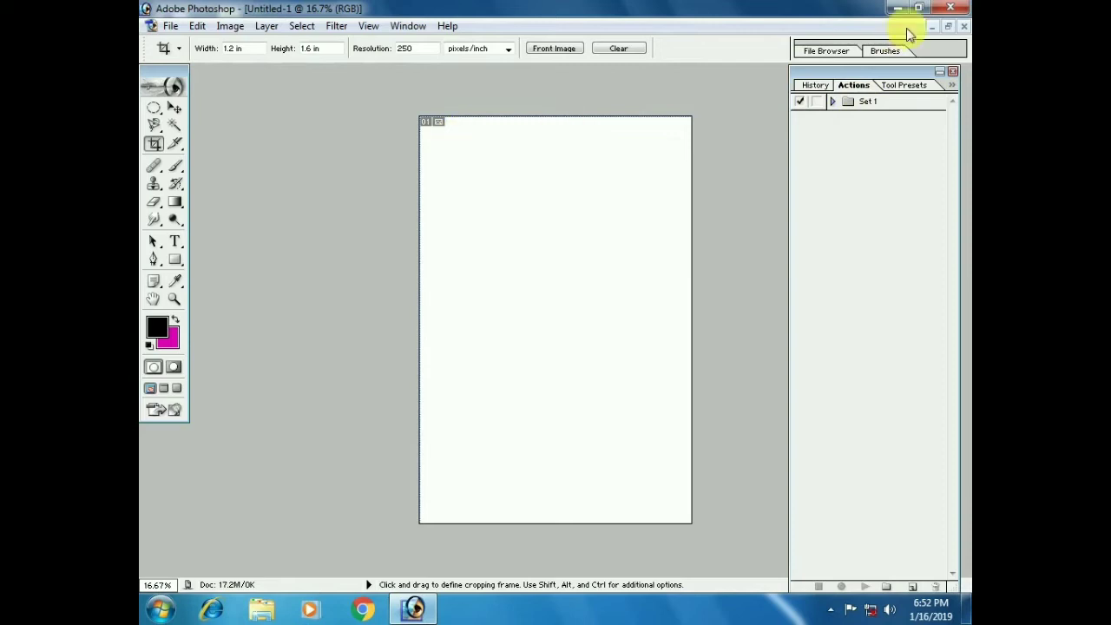
click(948, 26)
Step: Copy the portrait again and paste it onto the maximized blank sheet as Layer 1
click(390, 169)
key(ctrl+a)
key(ctrl+c)
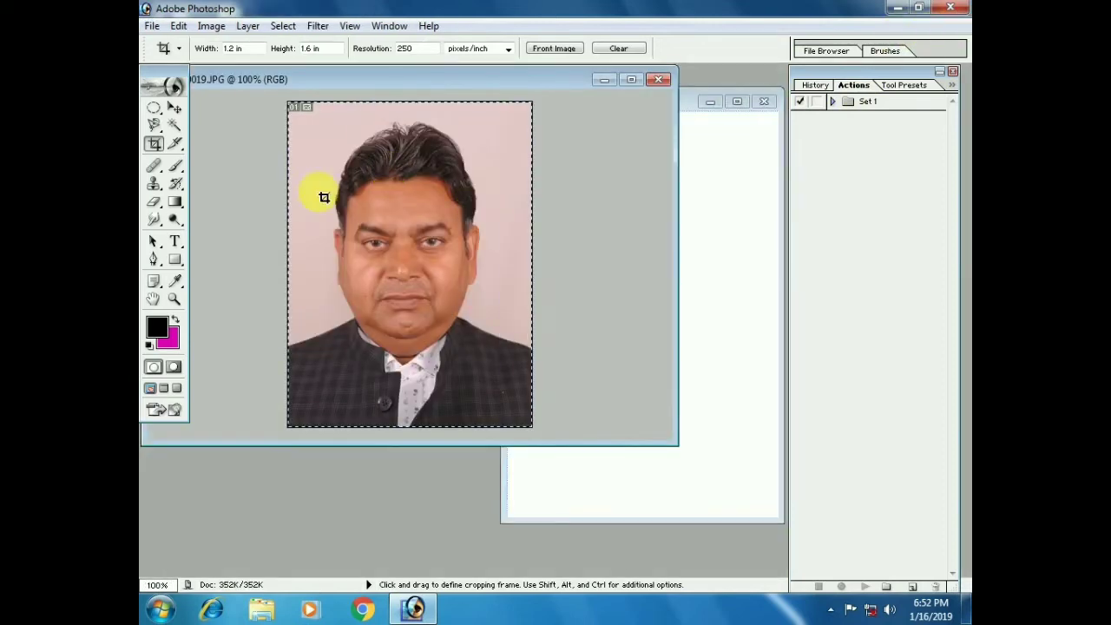
click(178, 25)
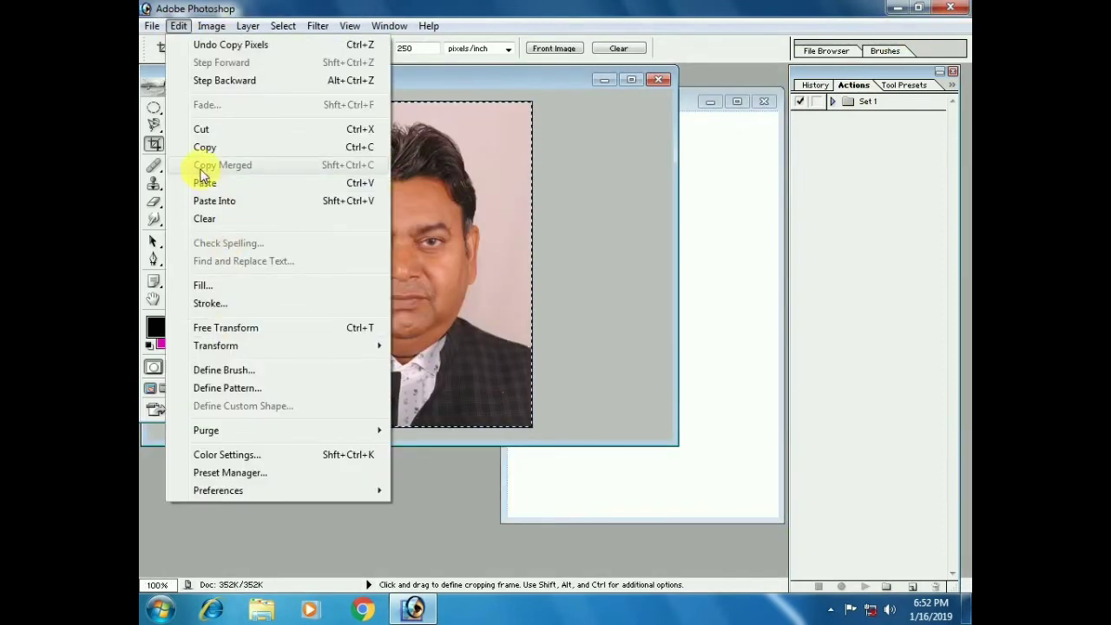
click(205, 147)
click(745, 165)
double_click(602, 99)
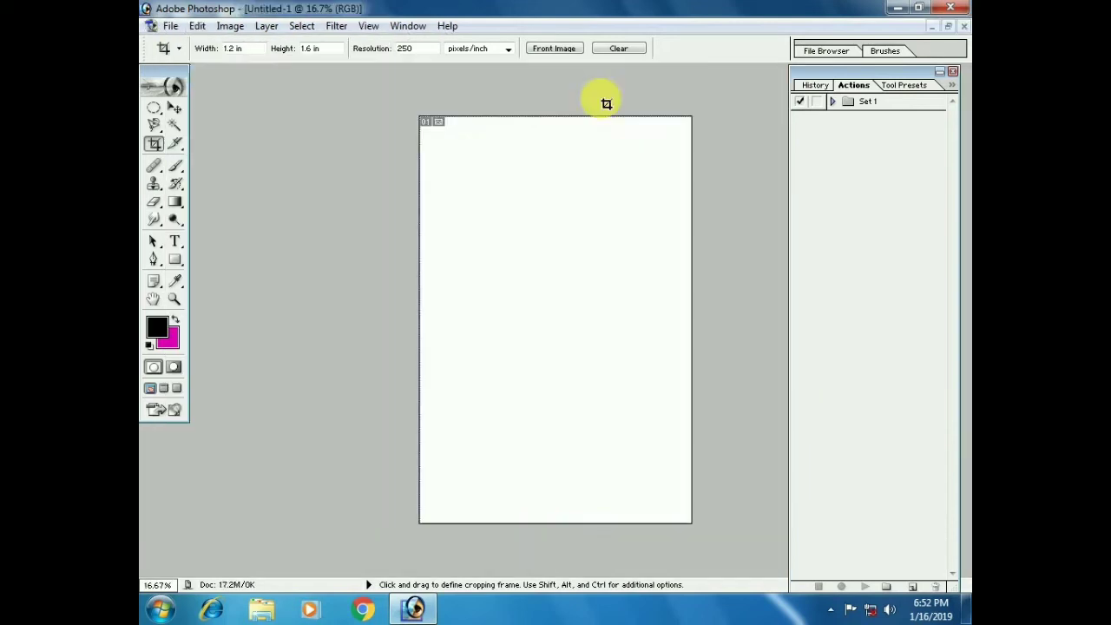
click(197, 25)
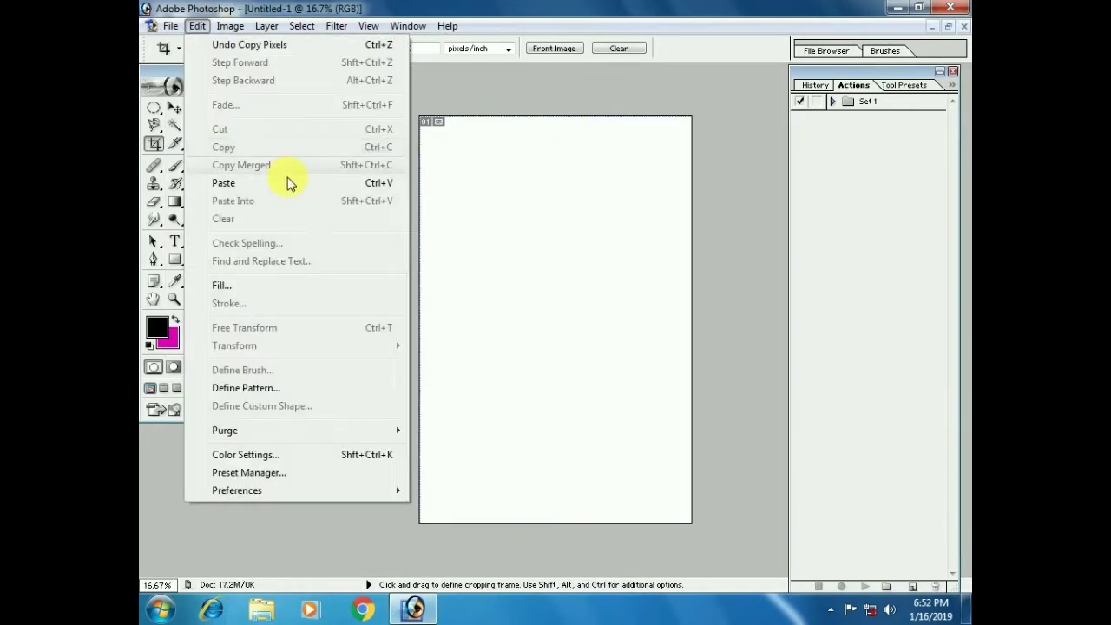
click(260, 180)
Step: Move the pasted photo into the sheet's top-left corner, nudging it into place
key(v)
drag(534, 277, 432, 120)
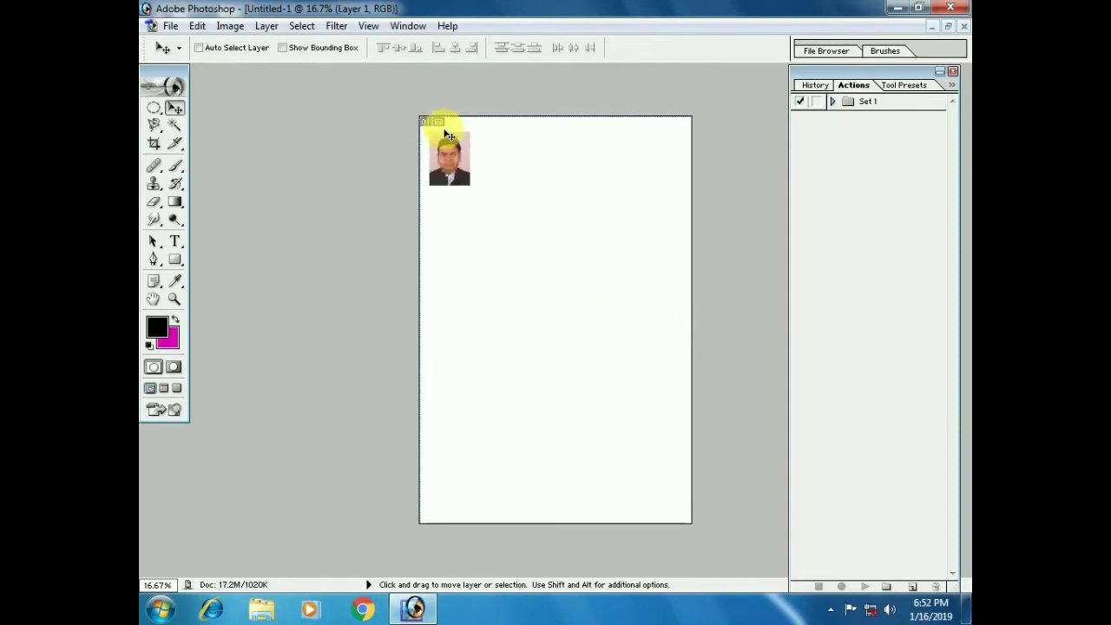
key(shift+Up)
key(shift+Up)
key(shift+Up)
key(shift+Left)
key(shift+Left)
key(shift+Left)
key(shift+Left)
key(shift+Right)
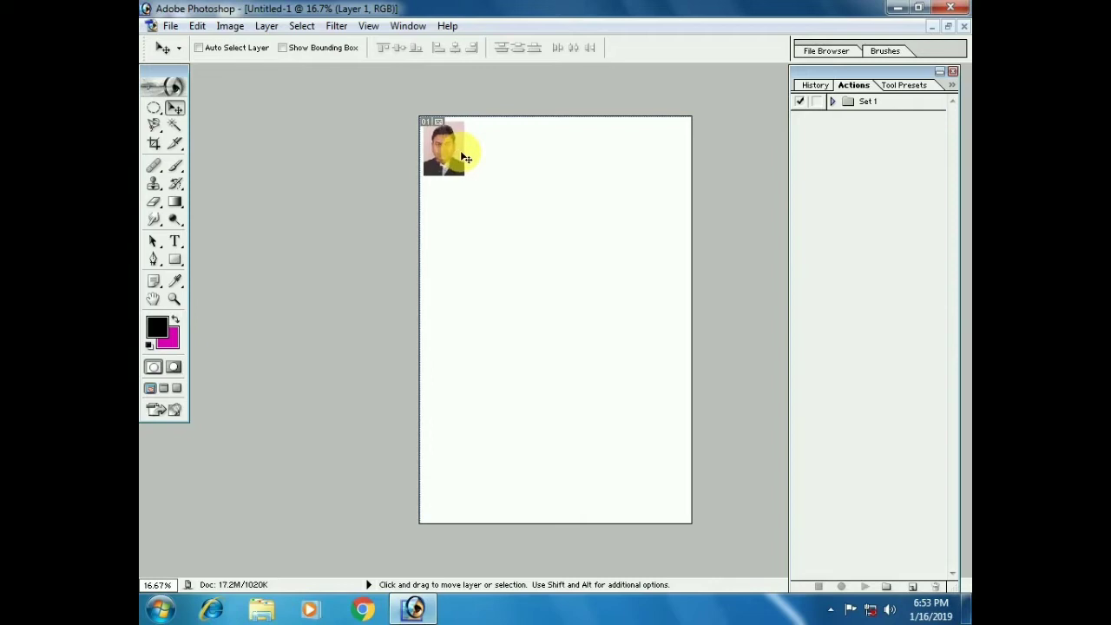
right_click(464, 156)
click(466, 152)
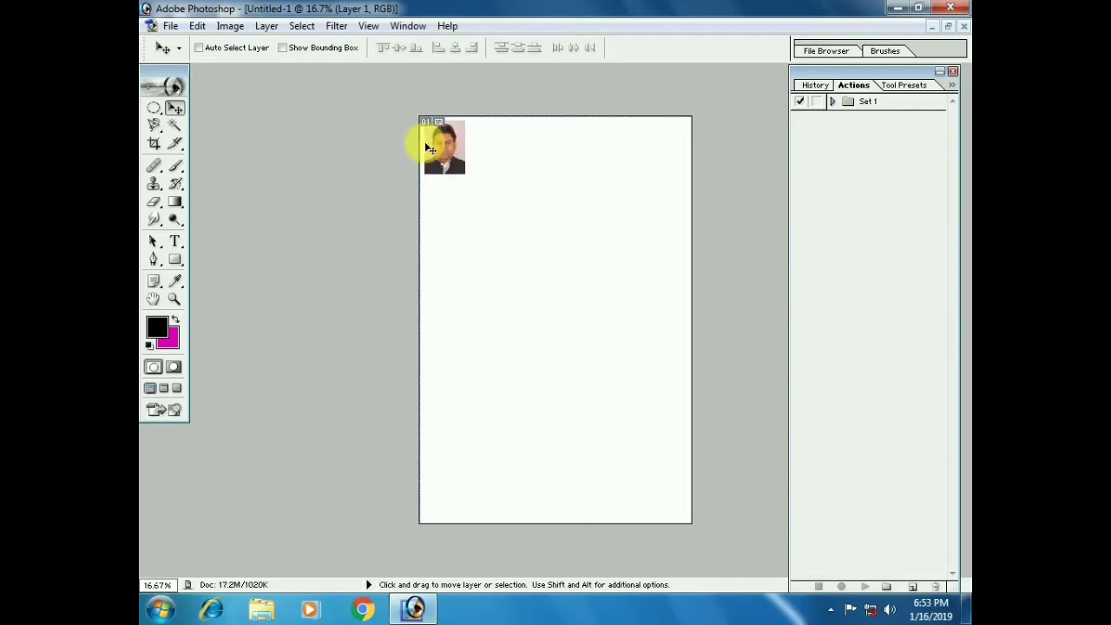
Step: Apply an Edit > Stroke border around the photo
click(197, 25)
click(233, 304)
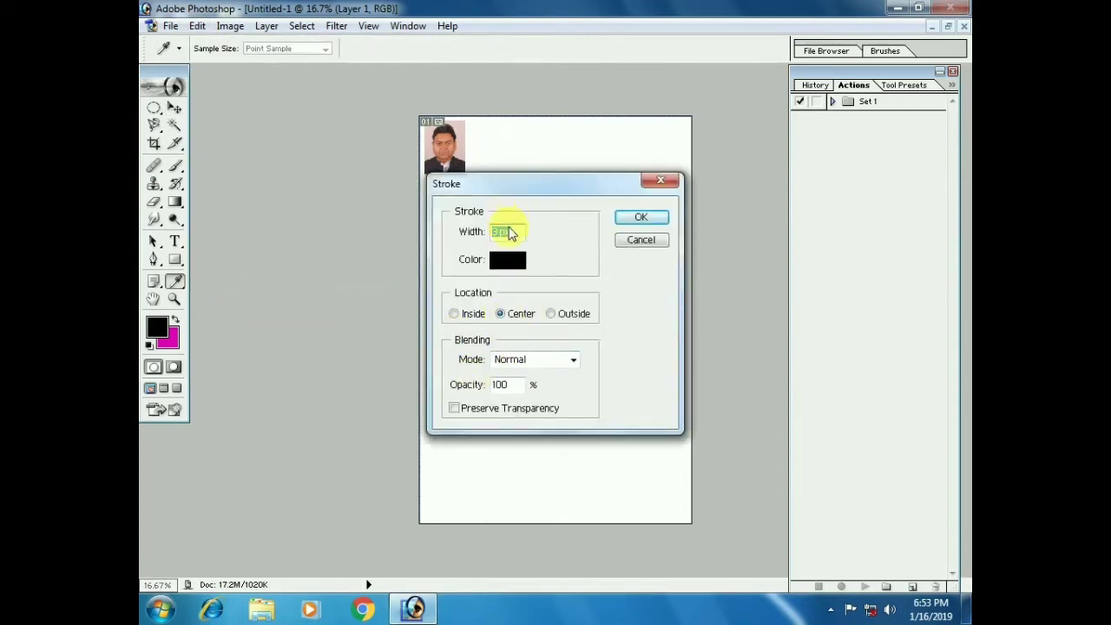
click(641, 216)
key(v)
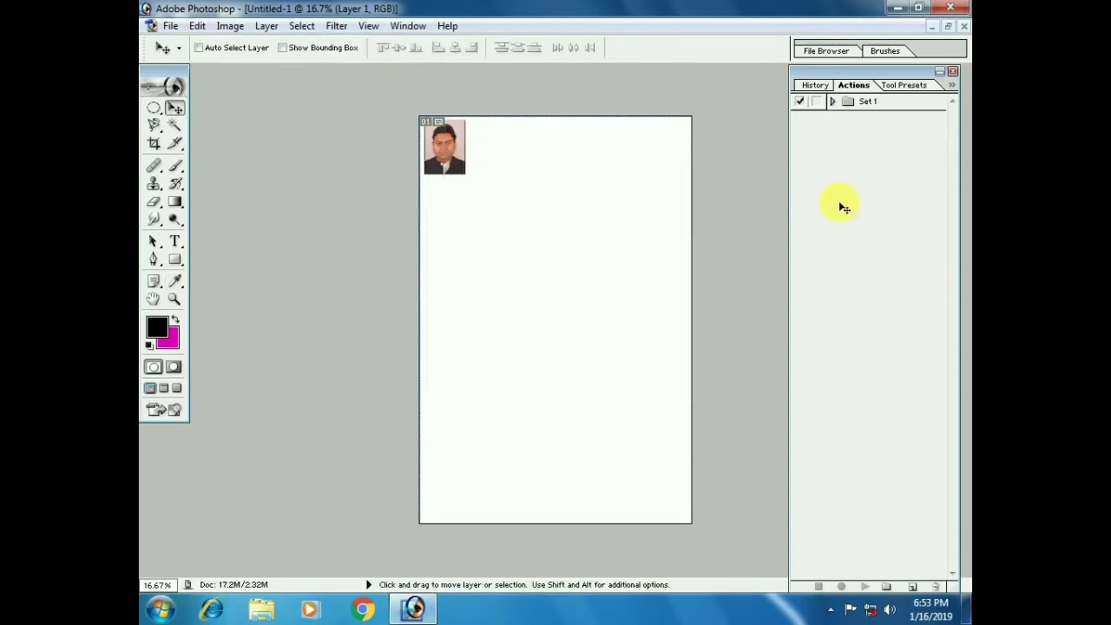
Step: Create action 'Passport Sheet' in Set 1 on F4, start recording, and select Layer 1
click(952, 92)
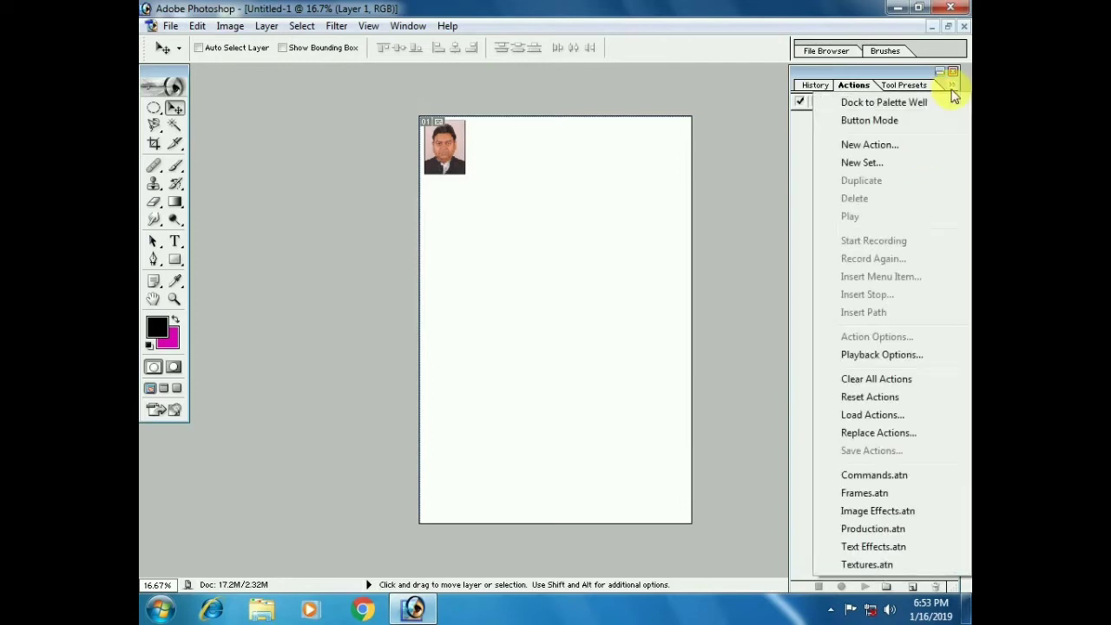
click(853, 144)
text(Passport Sheet)
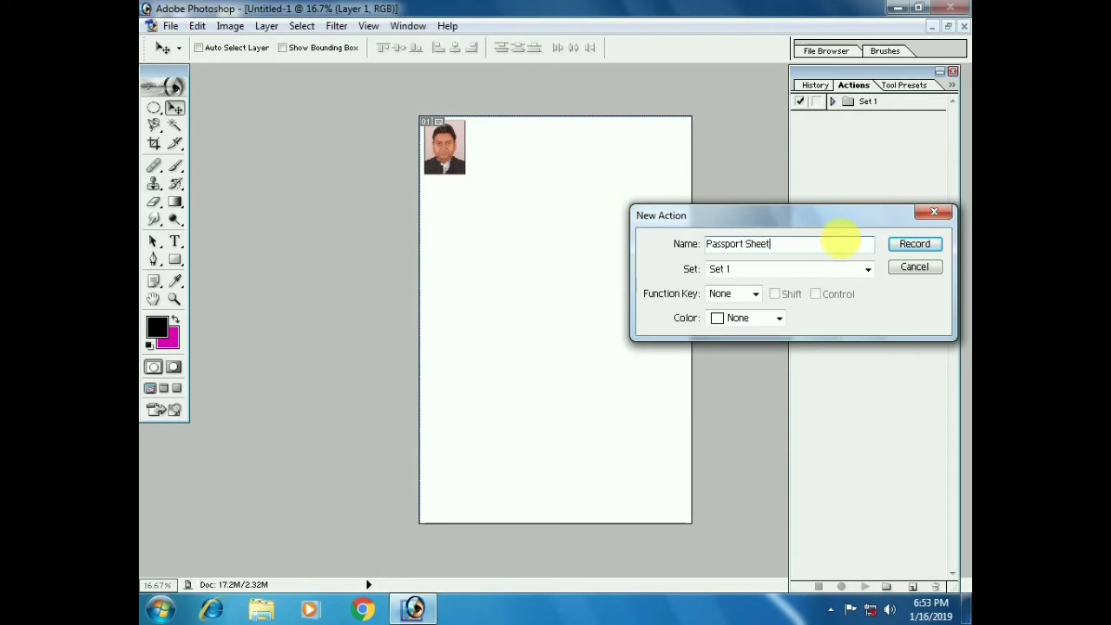
click(868, 269)
click(868, 269)
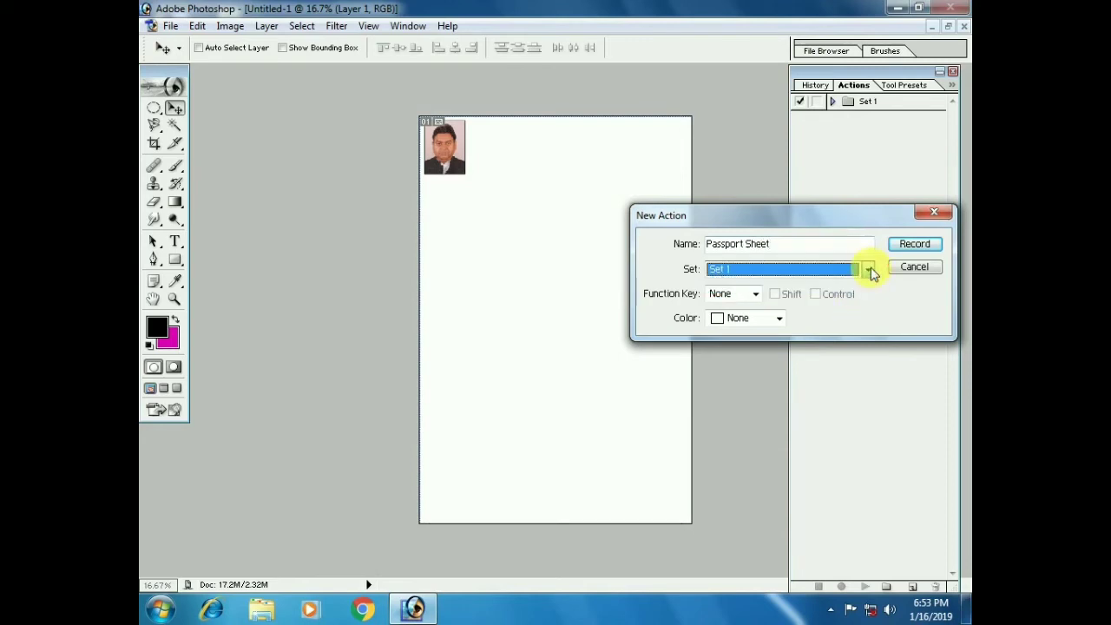
click(755, 294)
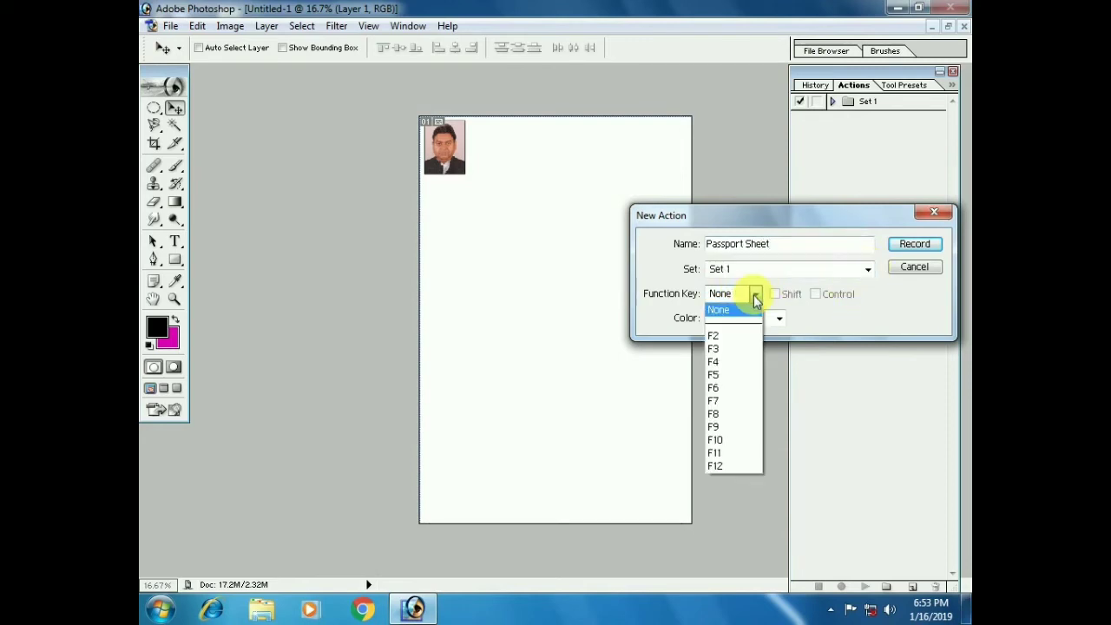
click(730, 363)
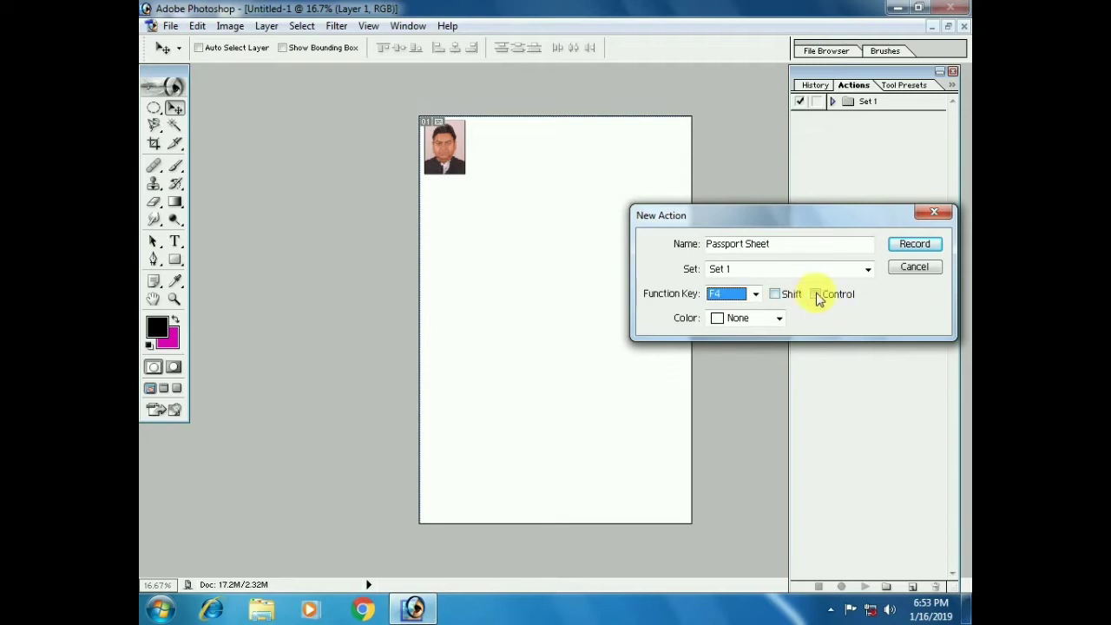
click(905, 247)
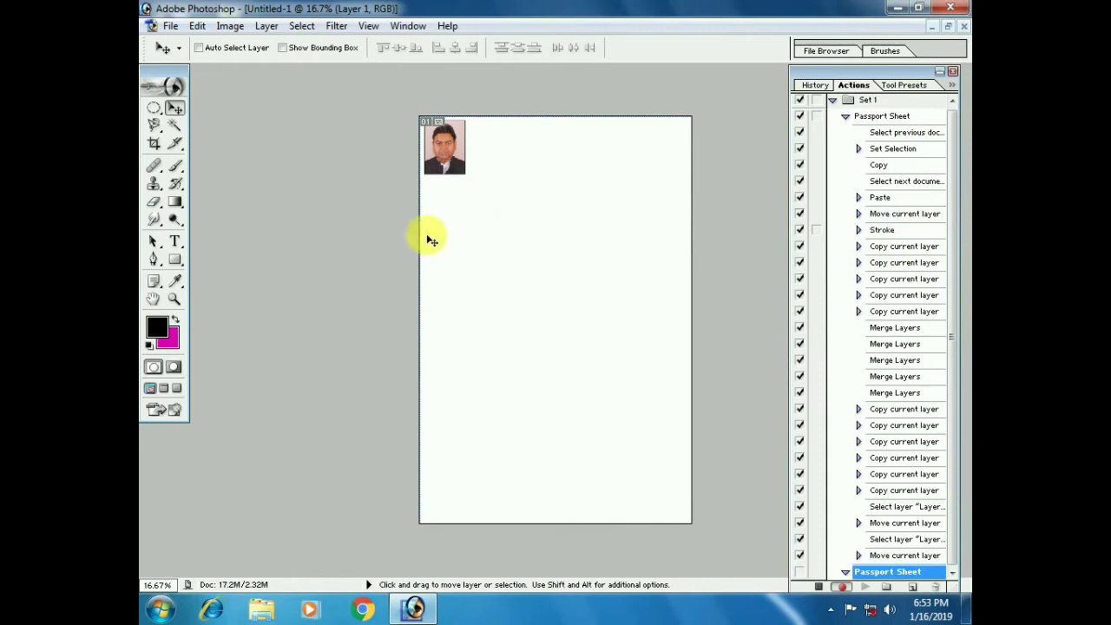
right_click(442, 152)
click(458, 160)
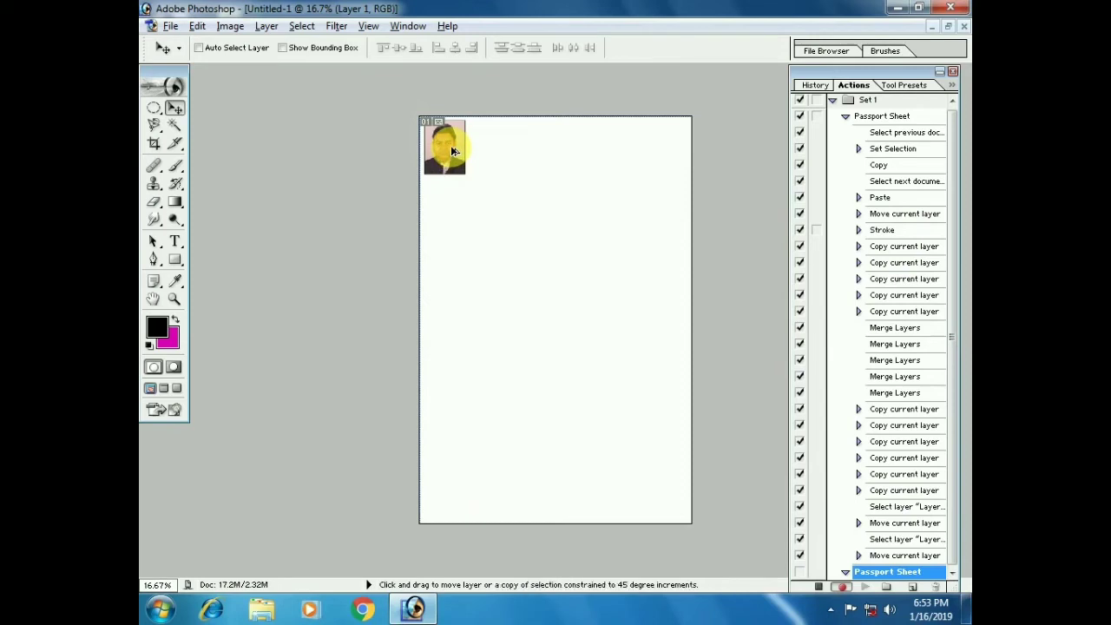
Step: Alt-drag copies of the photo rightward to build a row of six
drag(477, 149, 506, 154)
drag(495, 148, 532, 153)
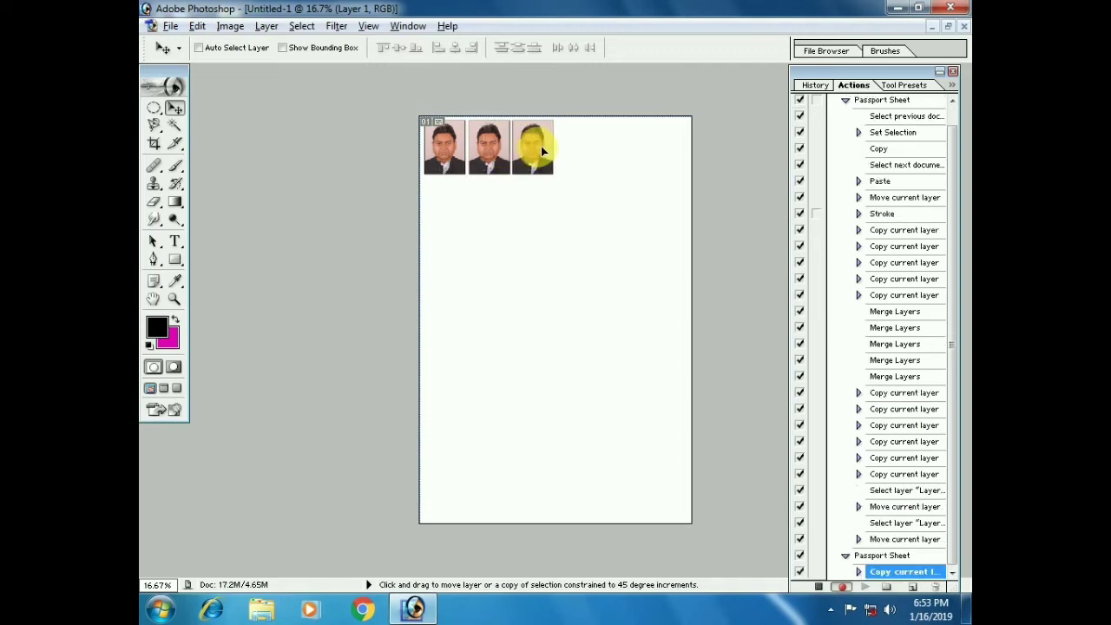
drag(540, 149, 622, 144)
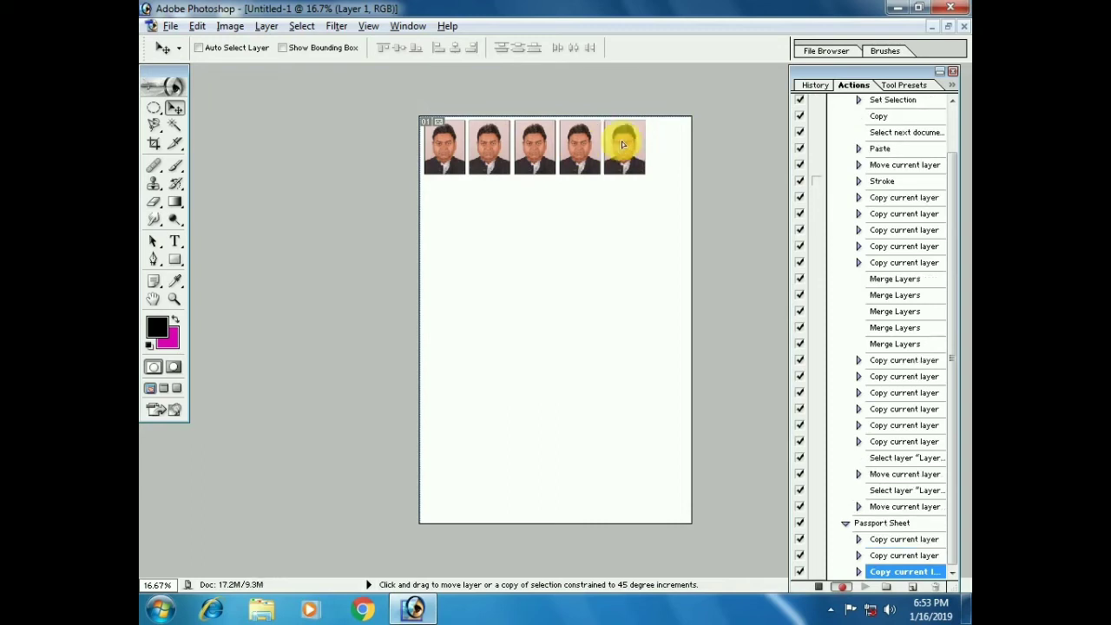
drag(625, 144, 662, 144)
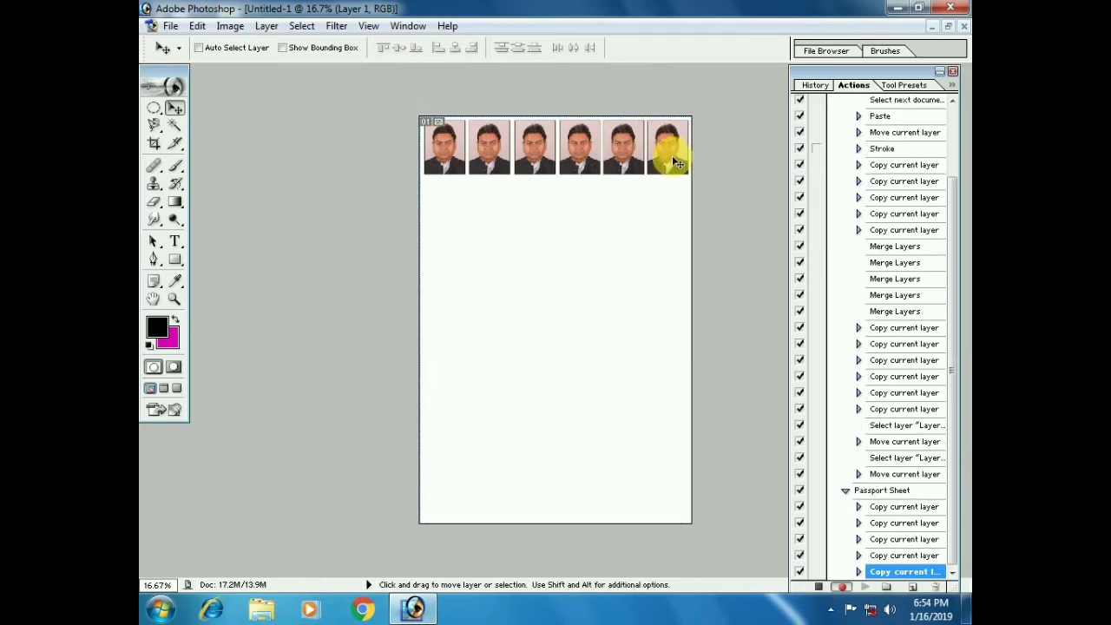
Step: Select the row's copy layers (Layer 1 copy 2 through copy 5) by right-clicking each photo
right_click(622, 151)
right_click(686, 144)
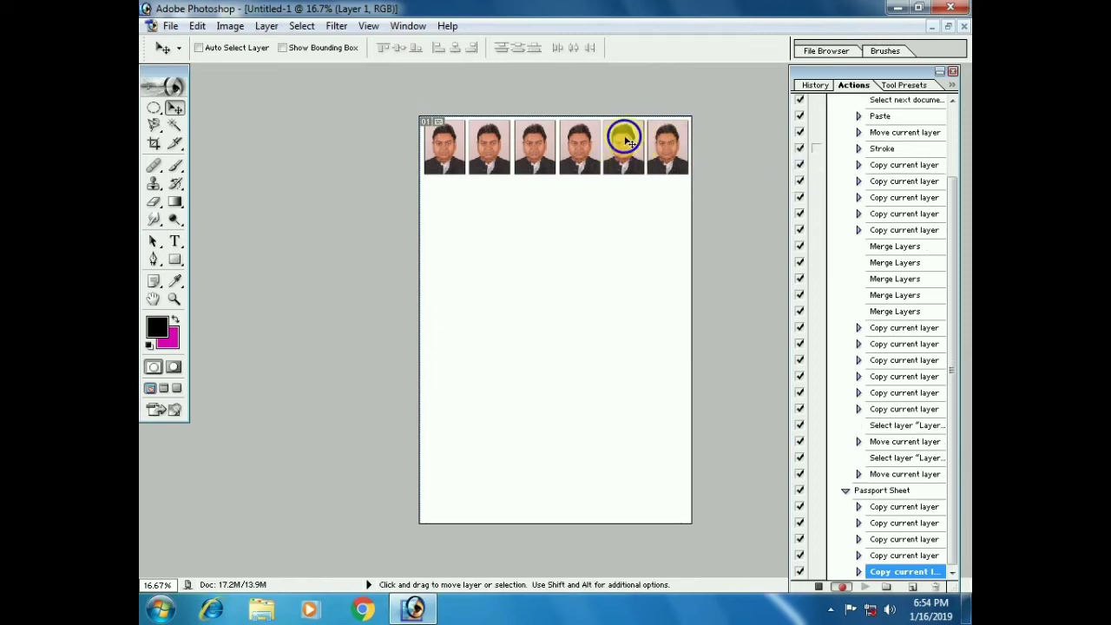
right_click(627, 139)
click(579, 145)
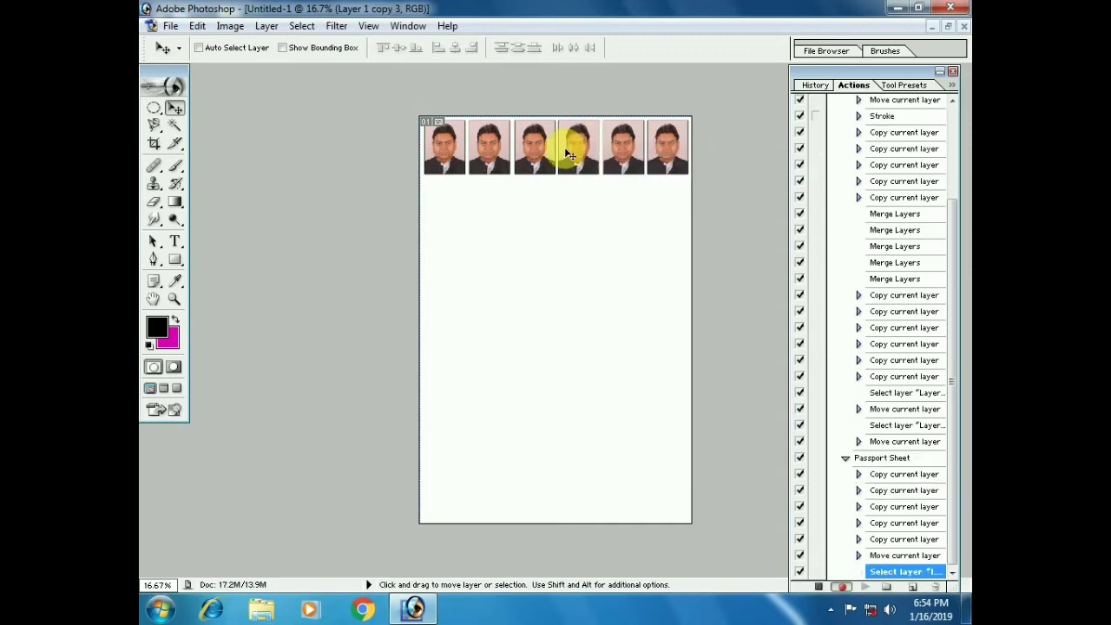
right_click(533, 149)
click(555, 156)
right_click(578, 156)
click(608, 168)
right_click(633, 153)
click(643, 158)
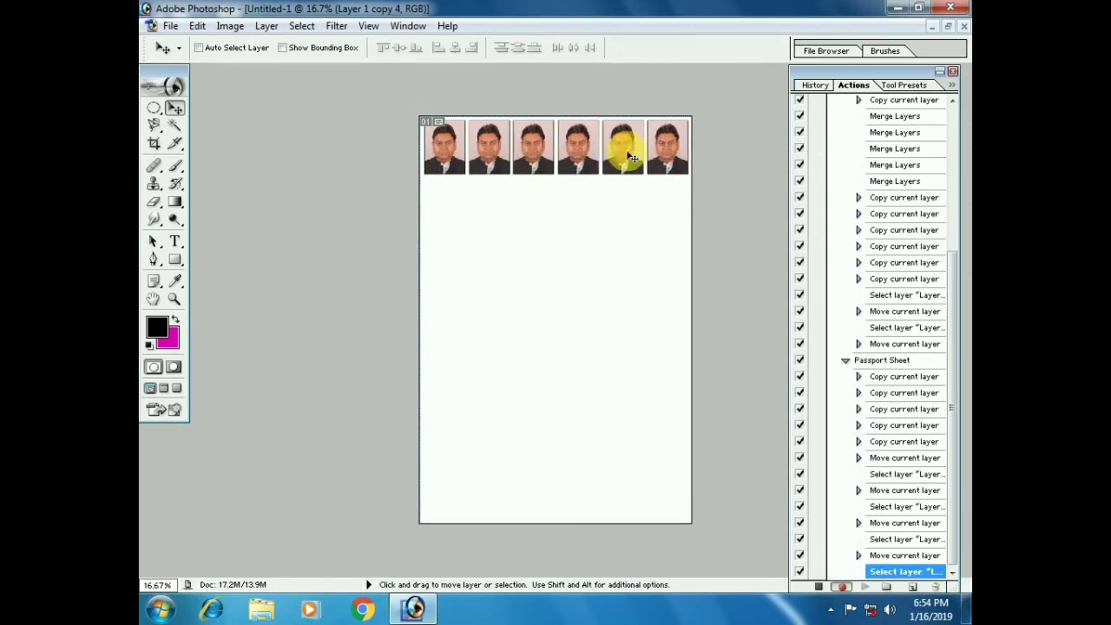
right_click(583, 141)
click(595, 157)
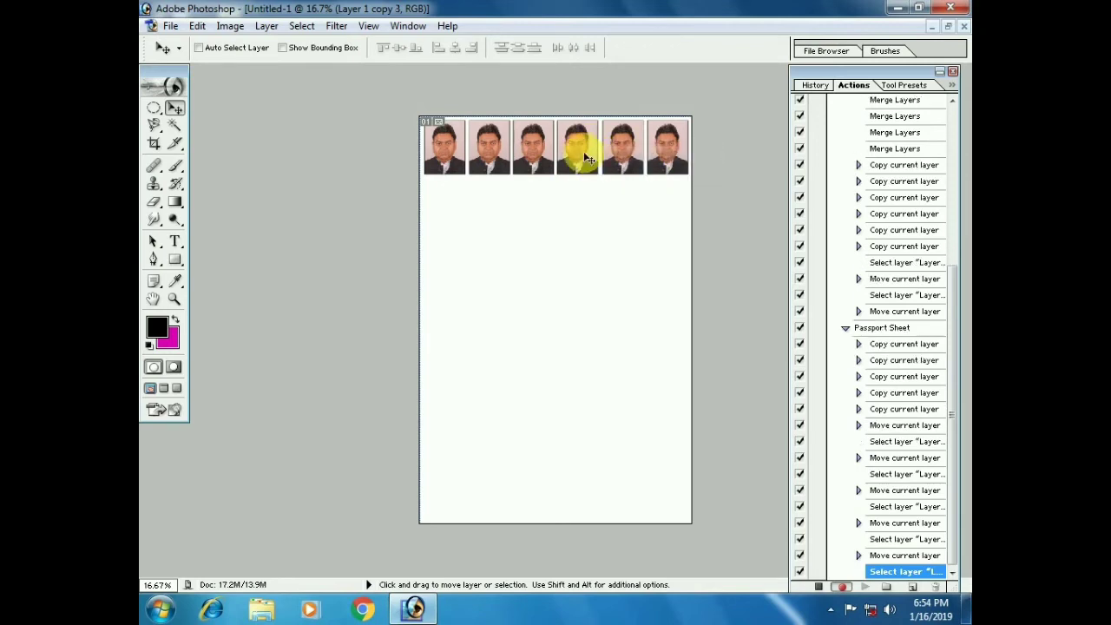
right_click(661, 160)
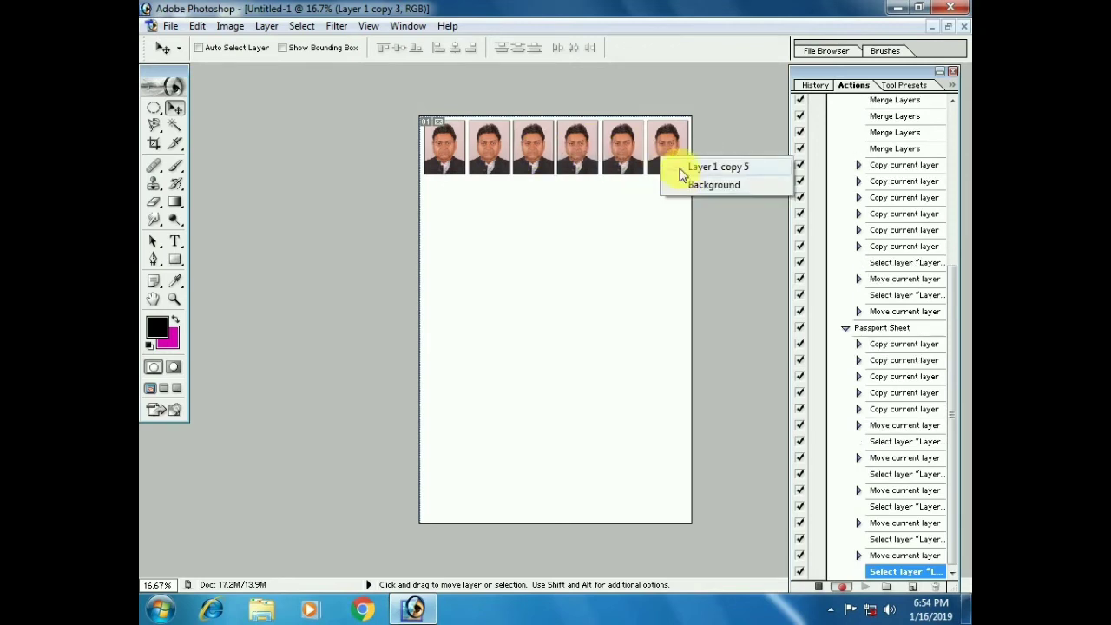
click(681, 170)
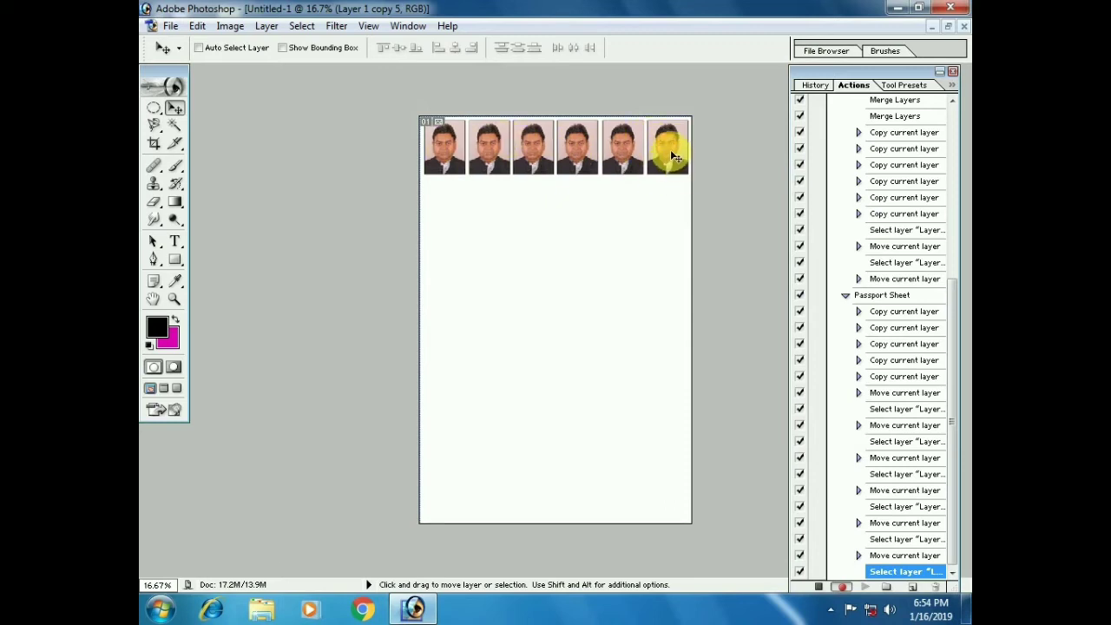
Step: Merge the six photo copies into one layer with Ctrl+E, then Alt-drag a second row
key(ctrl+e)
drag(643, 152, 647, 189)
key(ctrl+z)
key(ctrl+e)
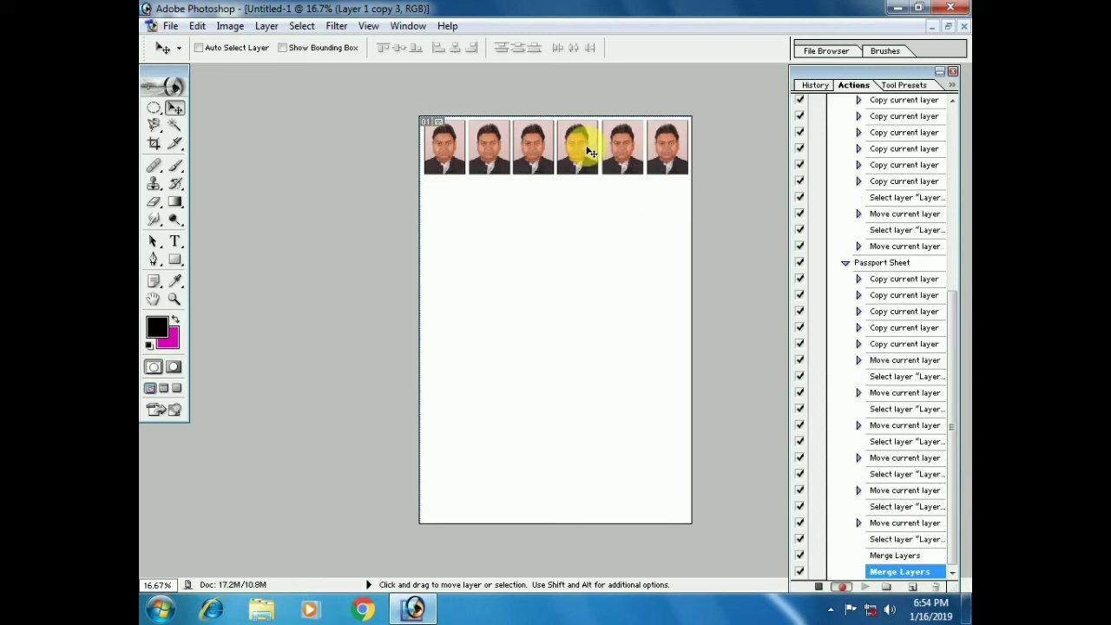
key(ctrl+e)
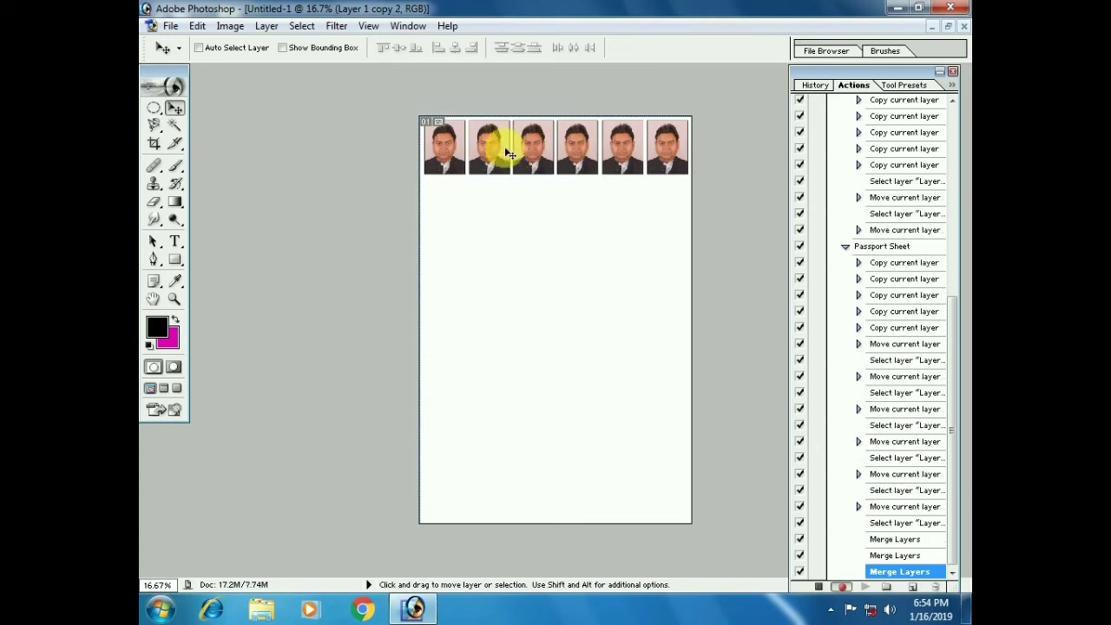
key(ctrl+e)
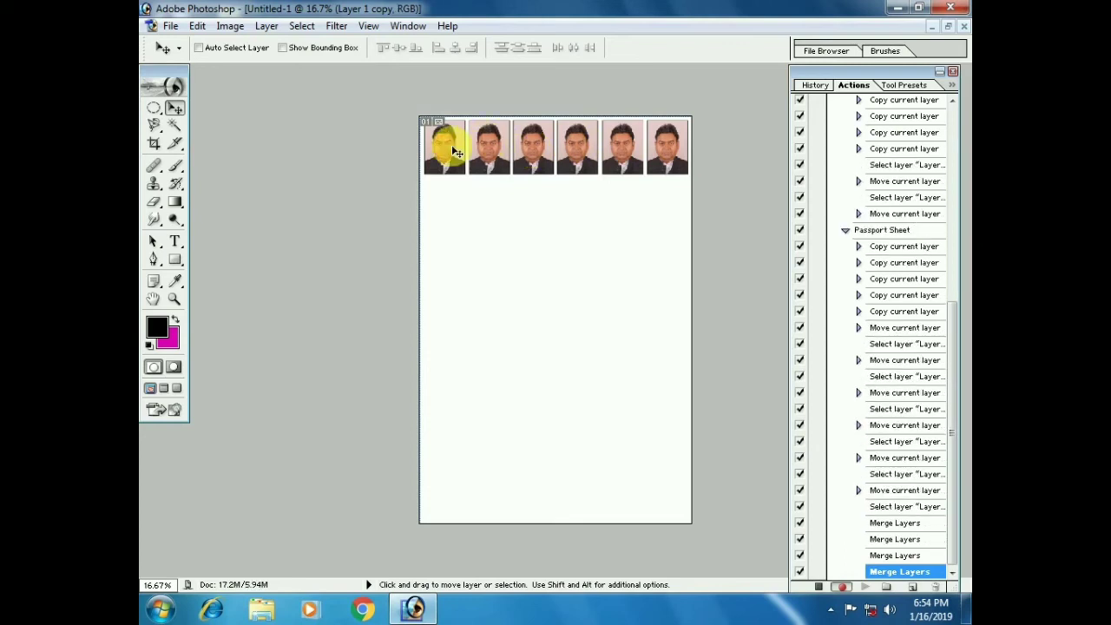
key(ctrl+e)
key(alt)
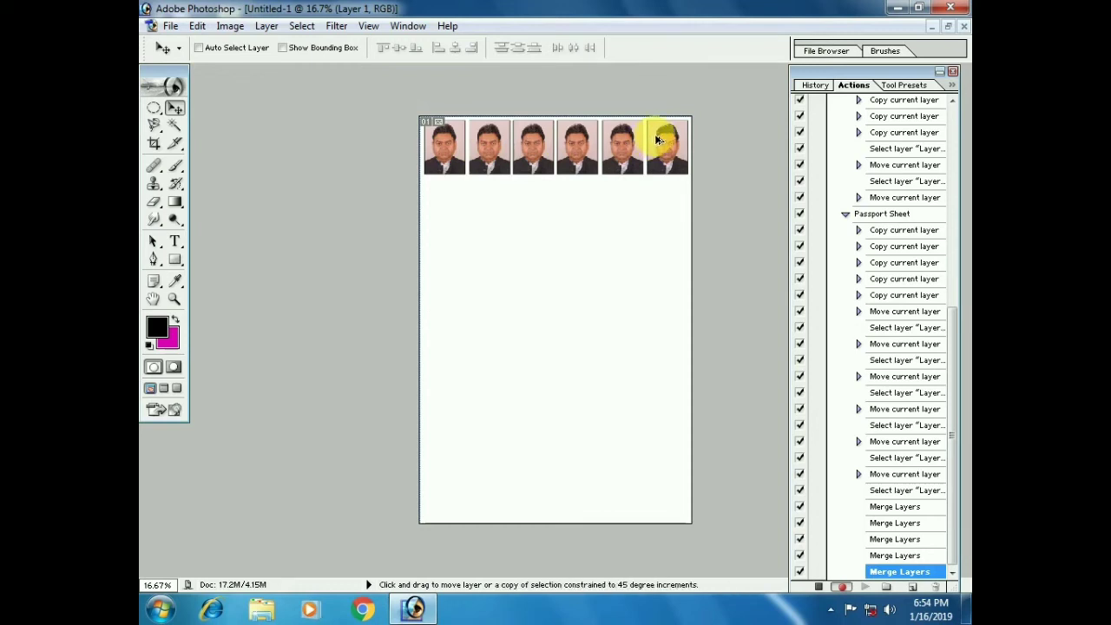
drag(659, 140, 663, 199)
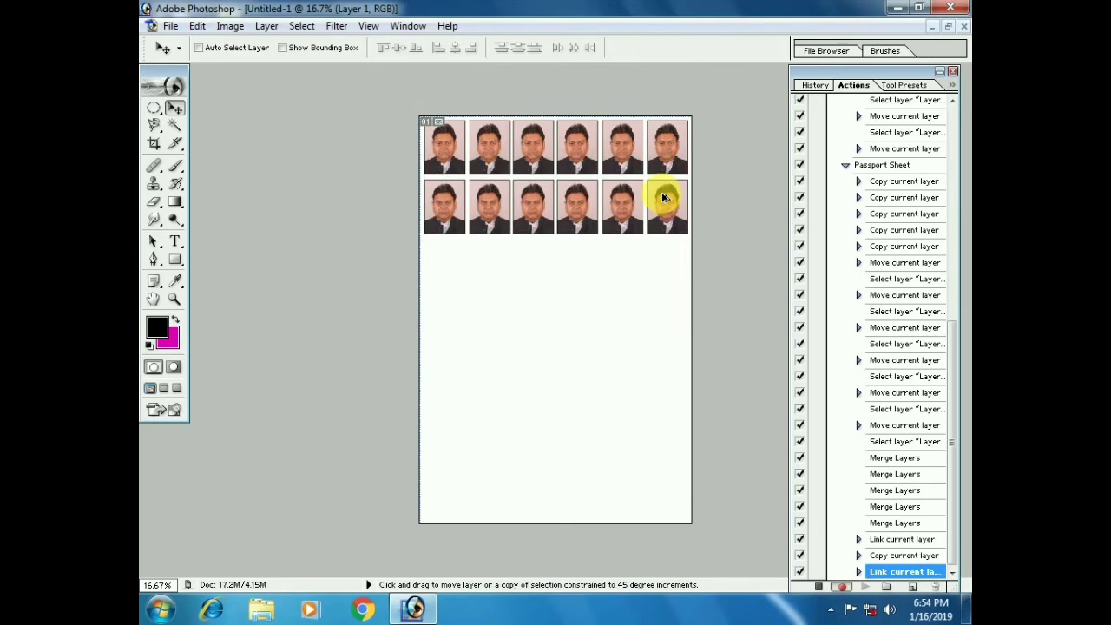
Step: Duplicate the rows down the sheet and shift Layer 1 copy 2's row into even spacing
drag(663, 199, 666, 249)
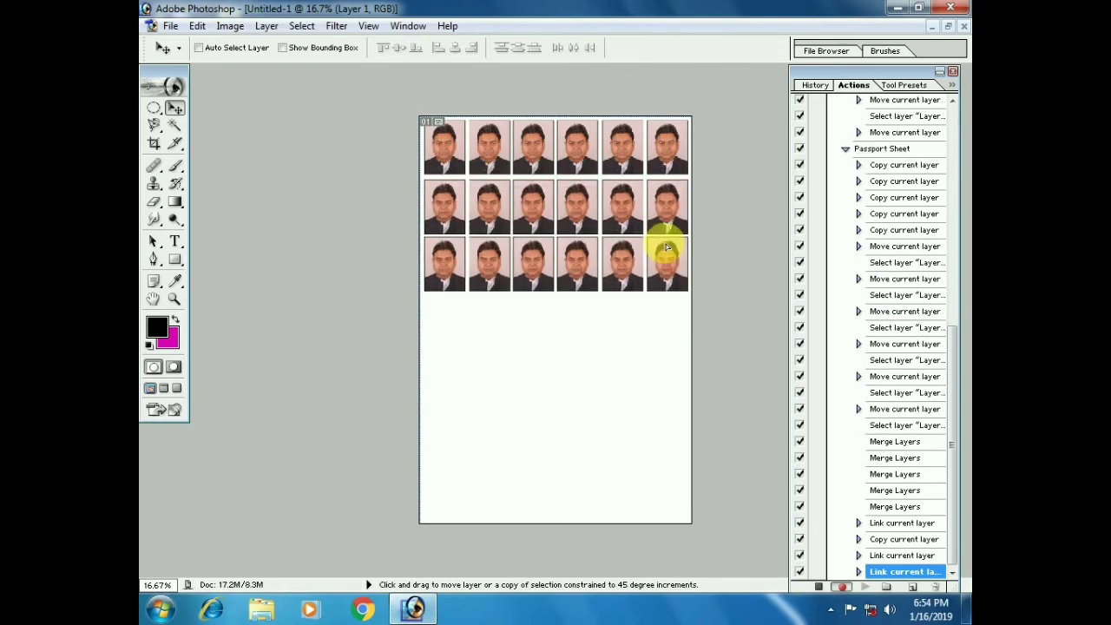
mouse_move(665, 248)
mouse_down()
mouse_move(667, 424)
mouse_move(679, 474)
mouse_up()
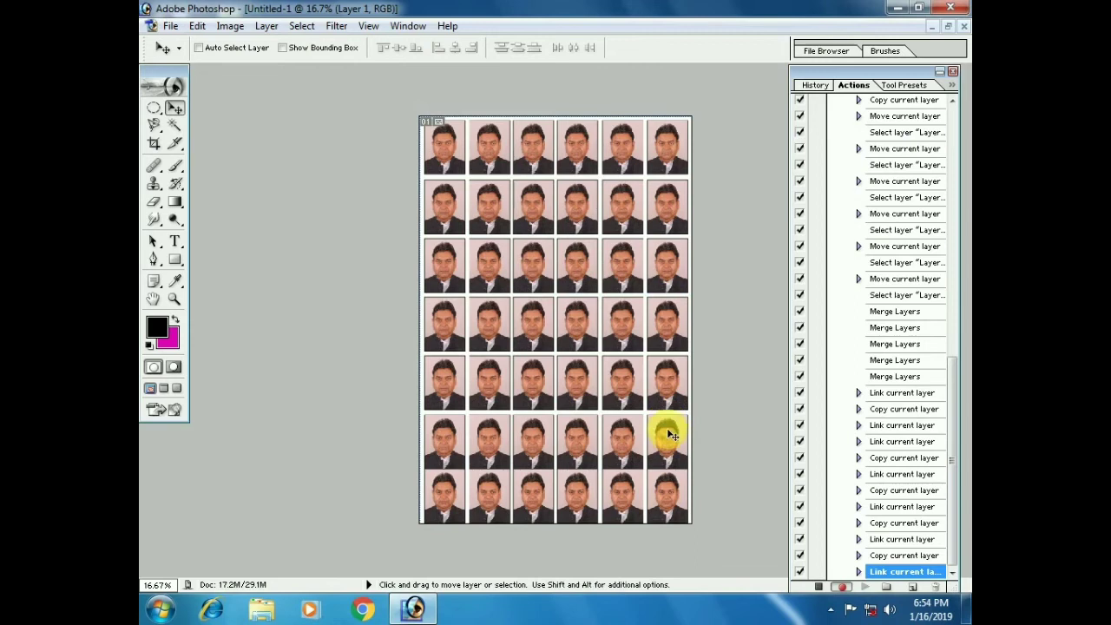
right_click(628, 210)
click(681, 218)
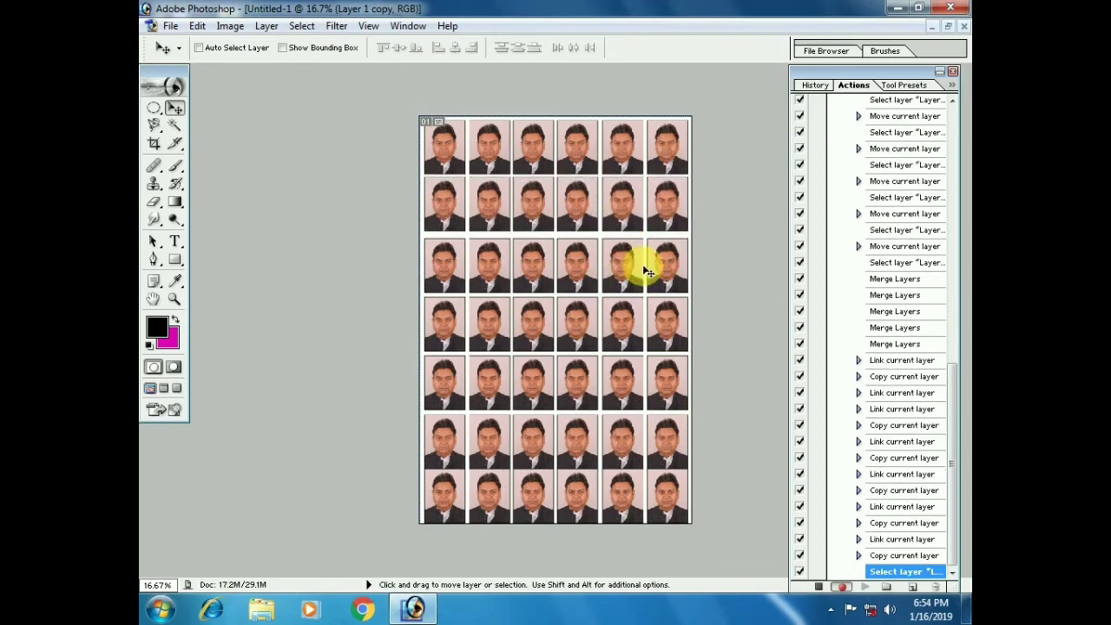
right_click(632, 259)
click(653, 260)
mouse_move(652, 263)
mouse_down()
mouse_move(622, 334)
mouse_move(636, 386)
mouse_move(631, 432)
mouse_up()
Step: Pick rows Layer 1 copy 3 through copy 6, moving copy 5's row toward the bottom
right_click(632, 334)
click(646, 346)
right_click(635, 386)
click(649, 390)
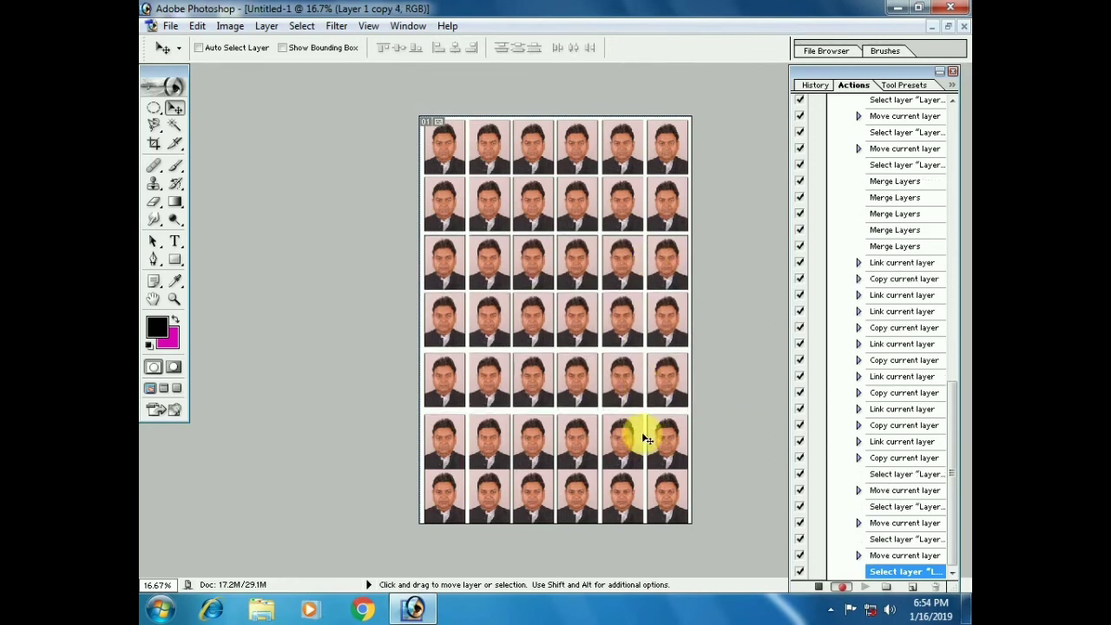
right_click(623, 433)
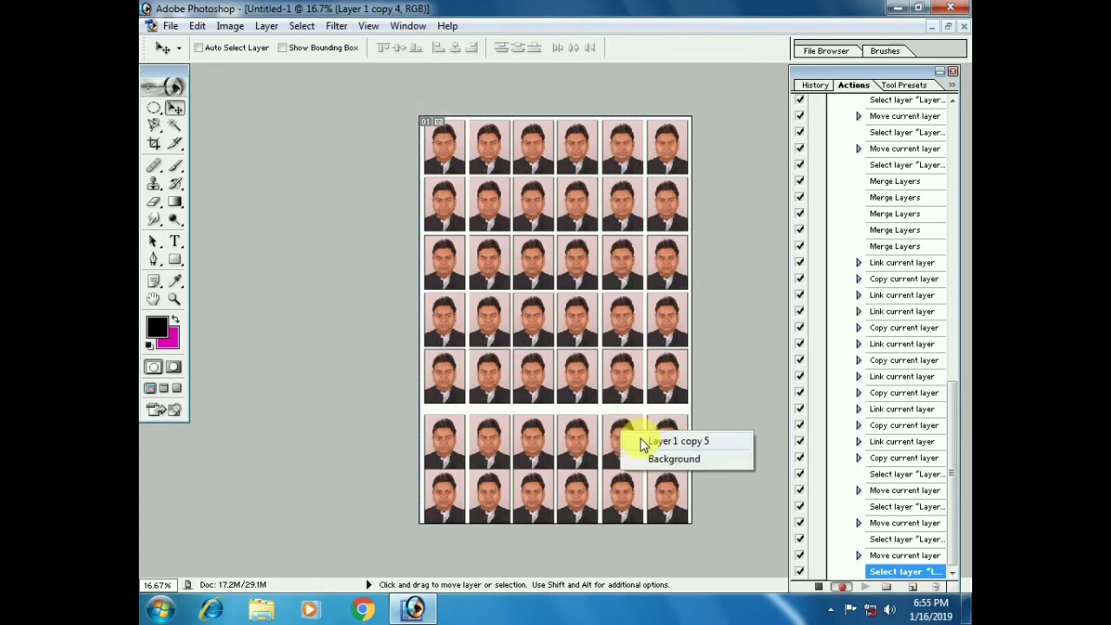
click(641, 444)
mouse_move(639, 440)
mouse_down()
mouse_move(630, 491)
mouse_move(657, 506)
mouse_up()
right_click(631, 491)
click(653, 498)
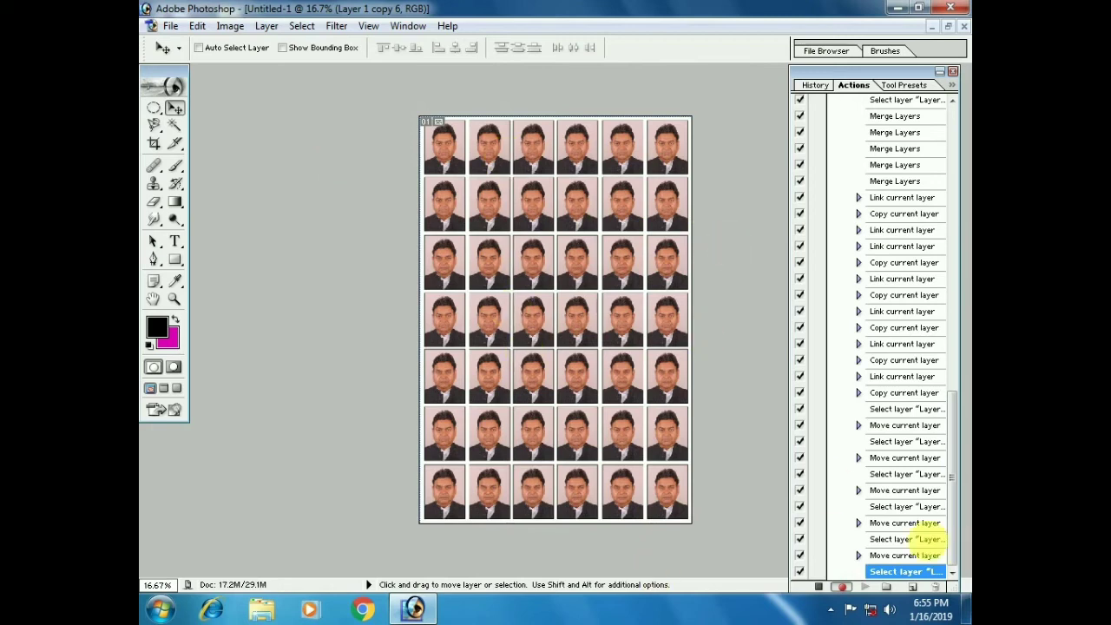
Step: Stop recording the action, then close Untitled-1 and discard it without saving
click(822, 590)
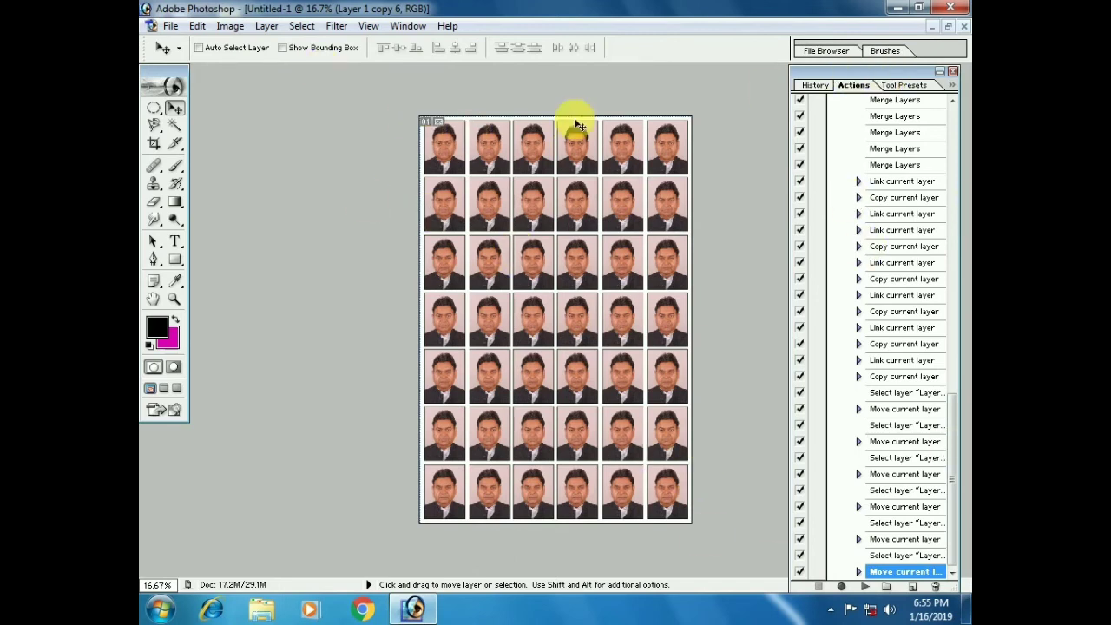
click(963, 27)
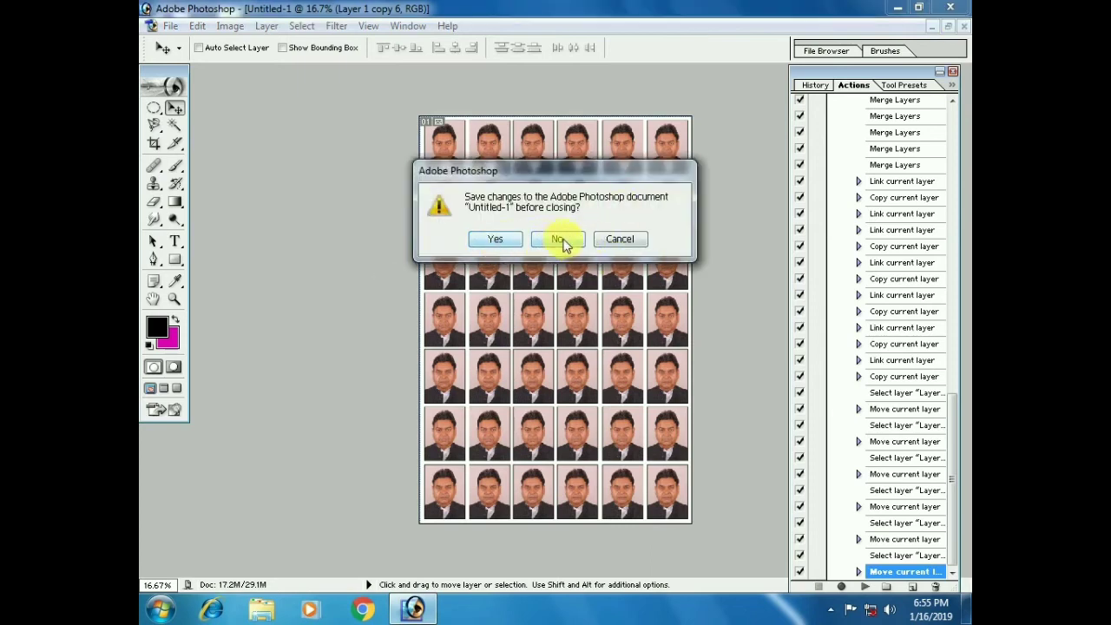
click(557, 238)
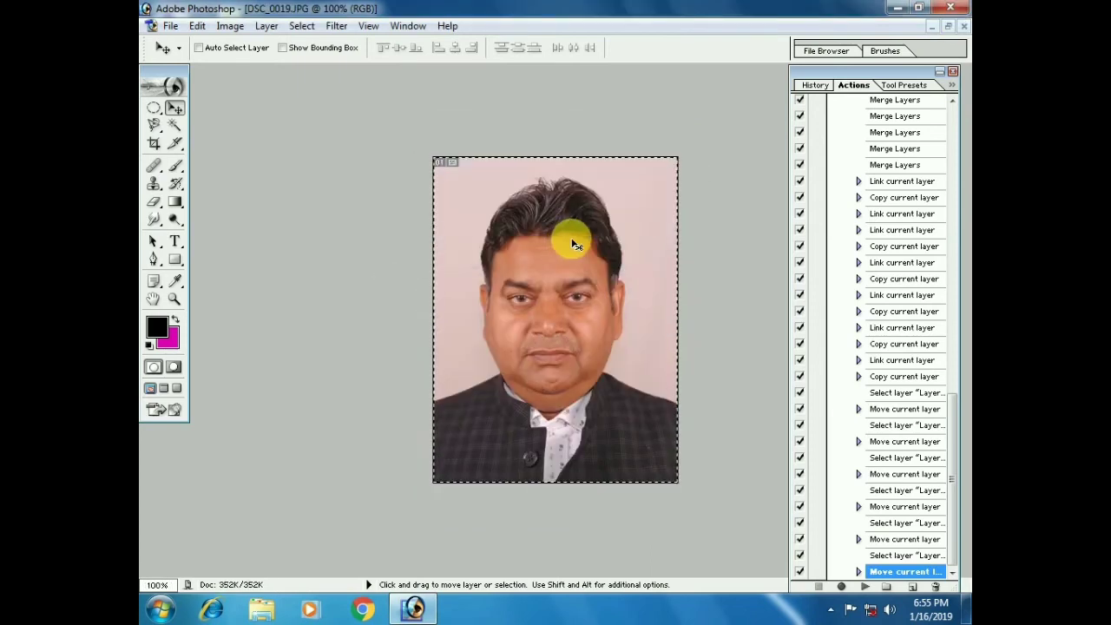
Step: Create a blank 8 × 12 inch document at 250 pixels/inch and maximize its window
click(170, 25)
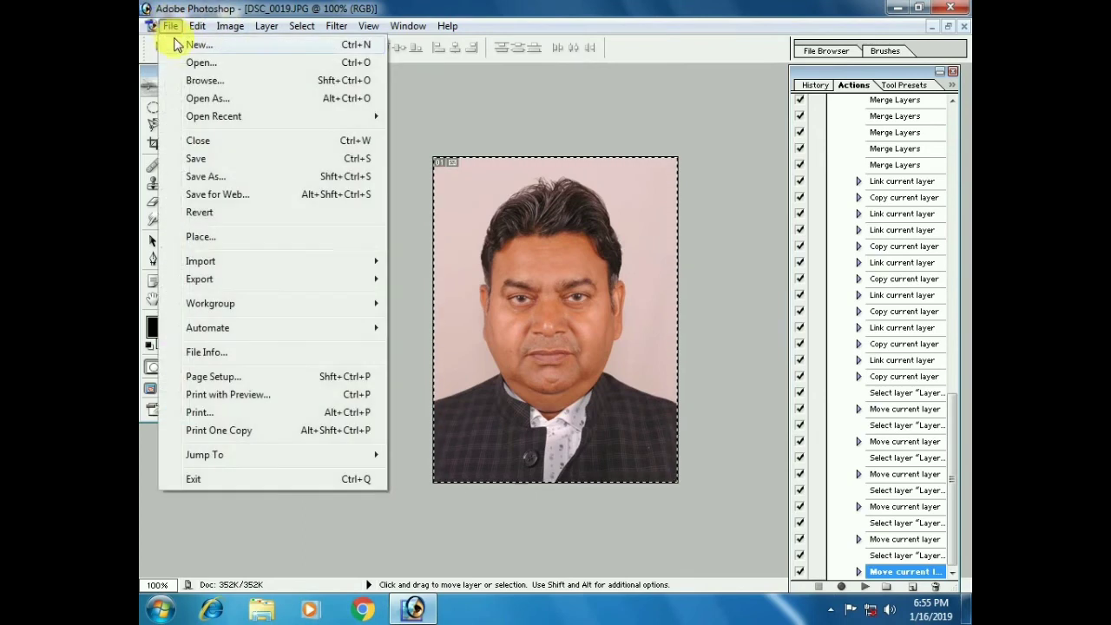
click(190, 45)
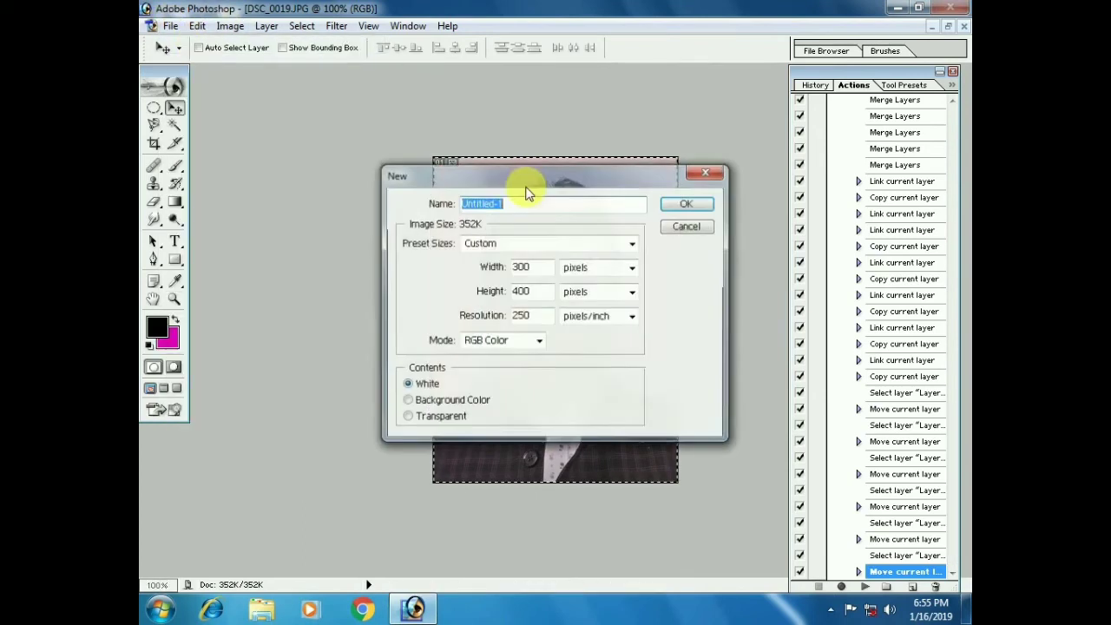
click(579, 267)
click(580, 295)
click(581, 291)
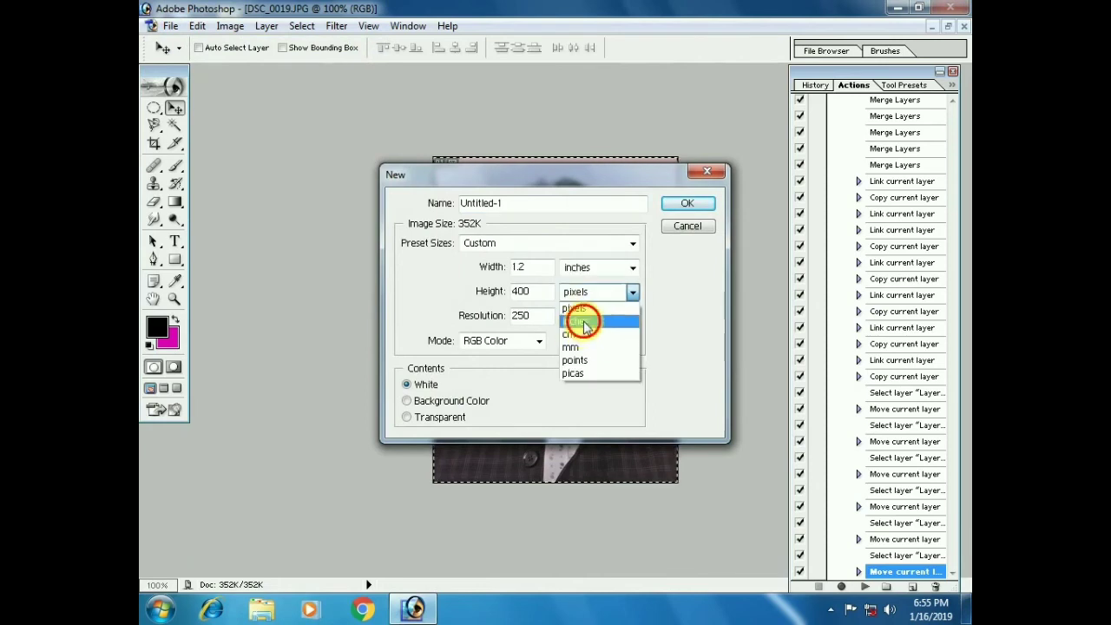
click(583, 322)
text(8)
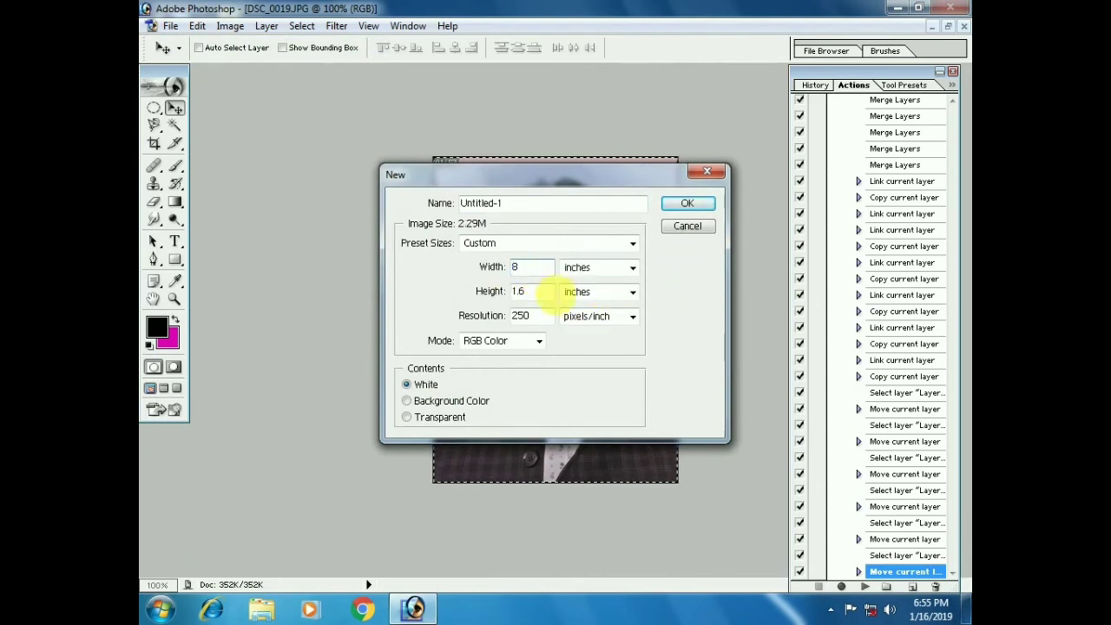
text(12)
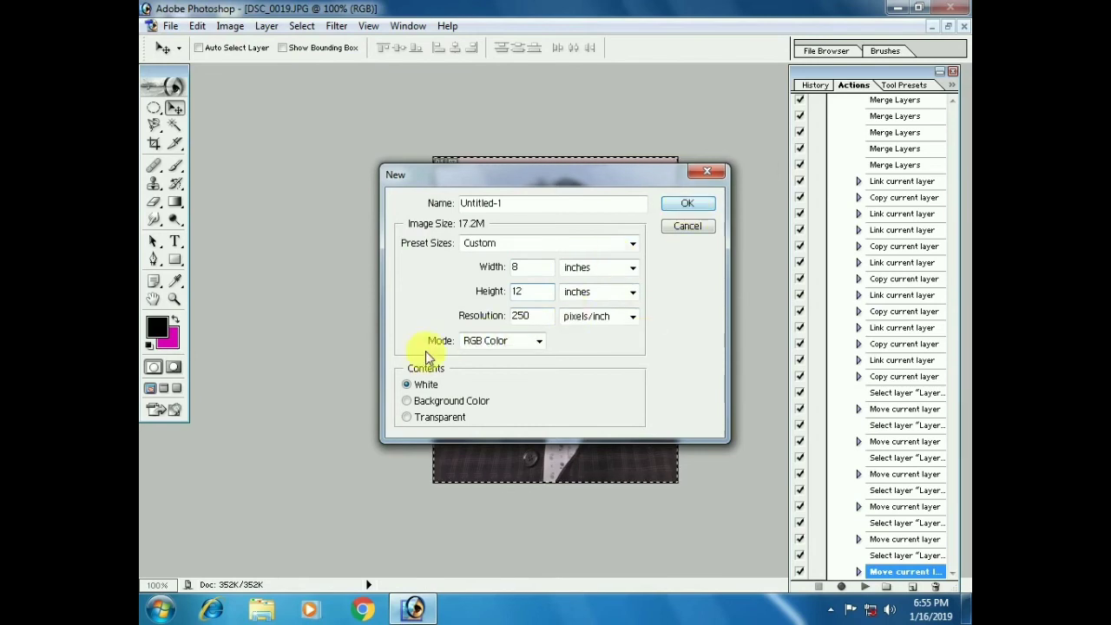
click(687, 202)
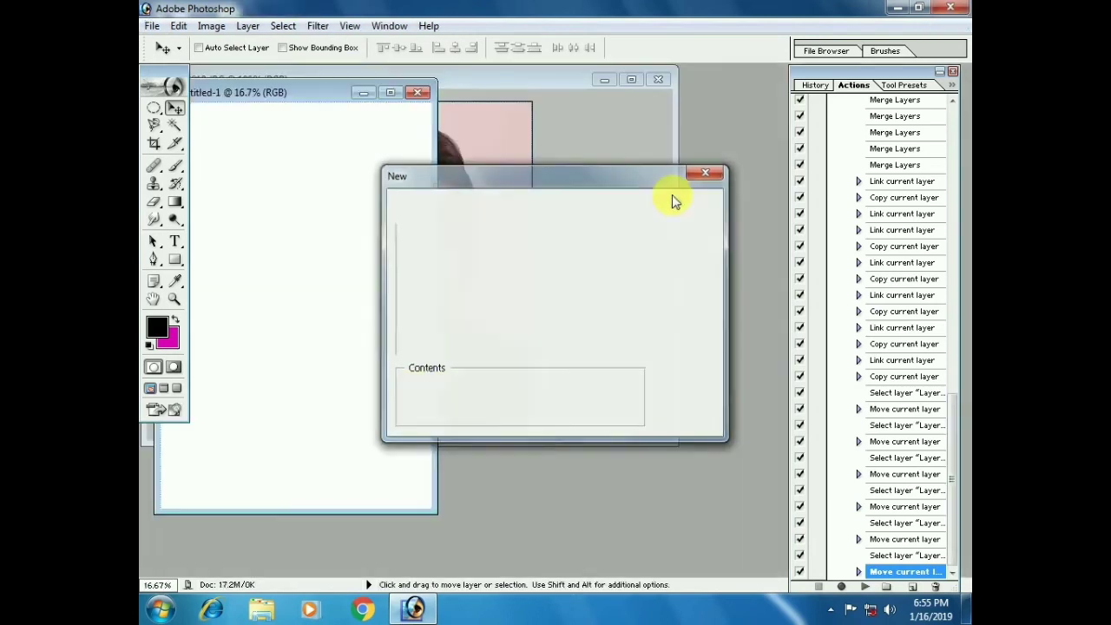
drag(280, 92, 626, 74)
double_click(626, 74)
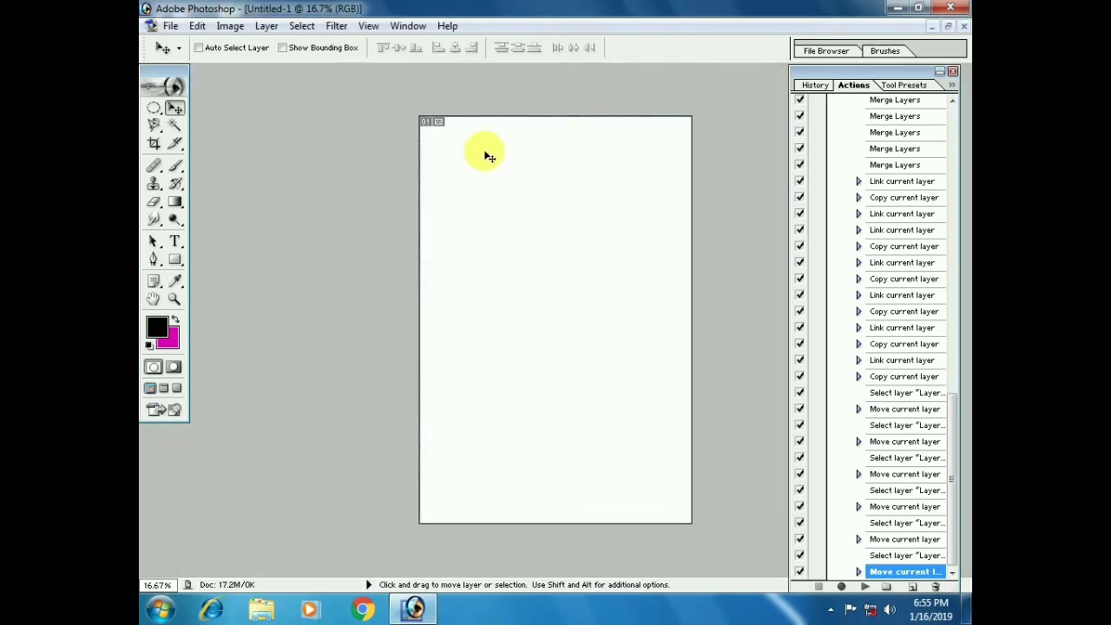
Step: Paste the copied portrait into the sheet and drag it to the top-left corner
click(198, 26)
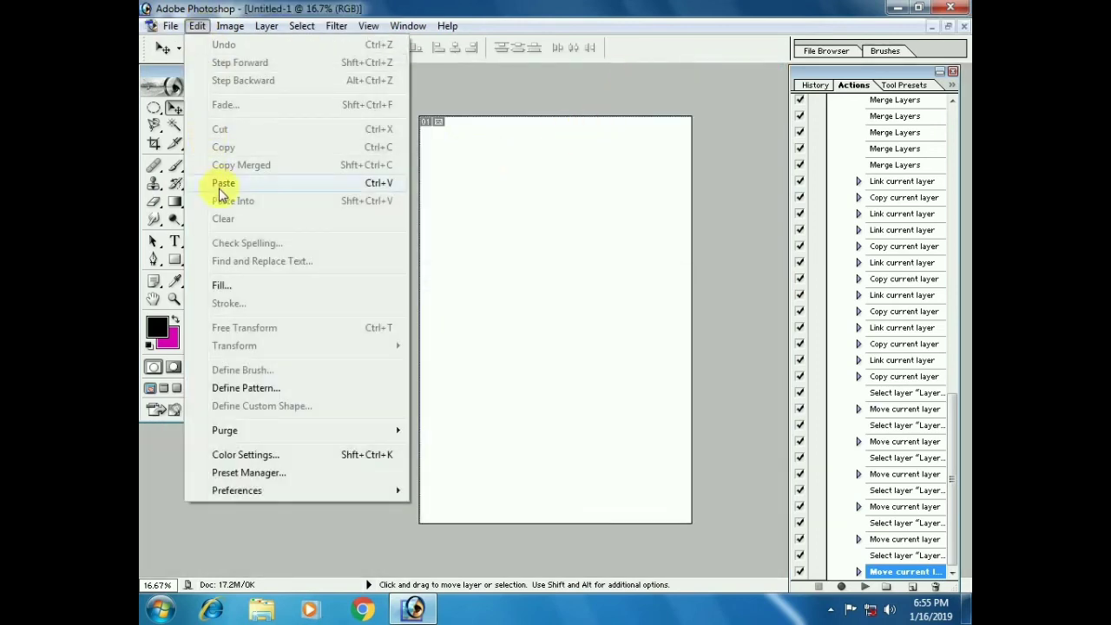
click(223, 186)
right_click(555, 308)
drag(555, 308, 447, 138)
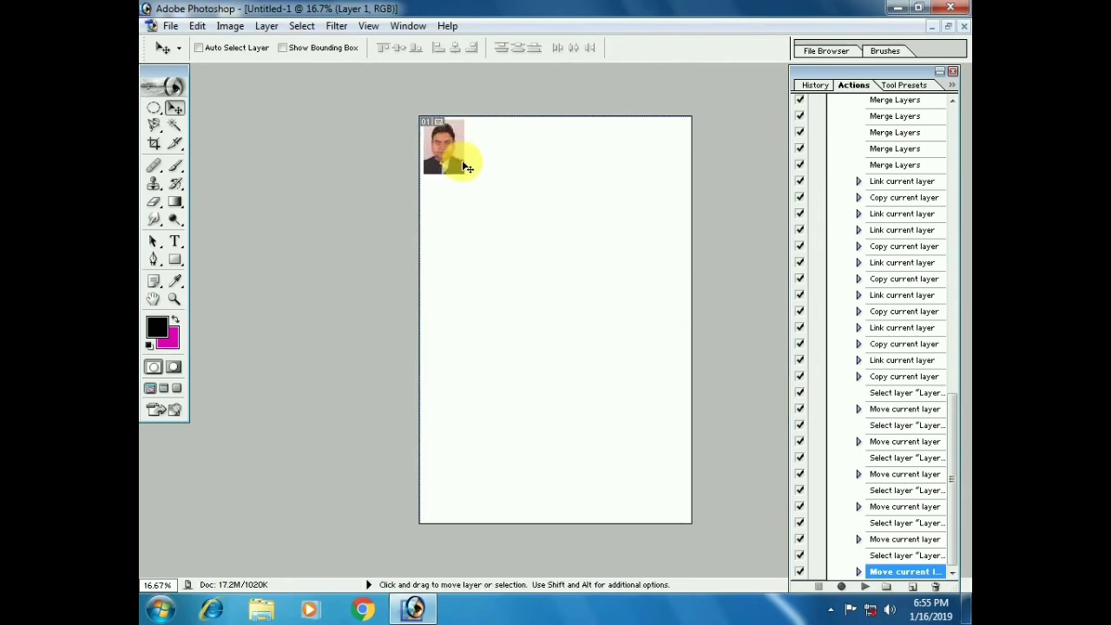
Step: Give the photo a stroke border, then replay the 'Passport Sheet' action with F4
click(199, 26)
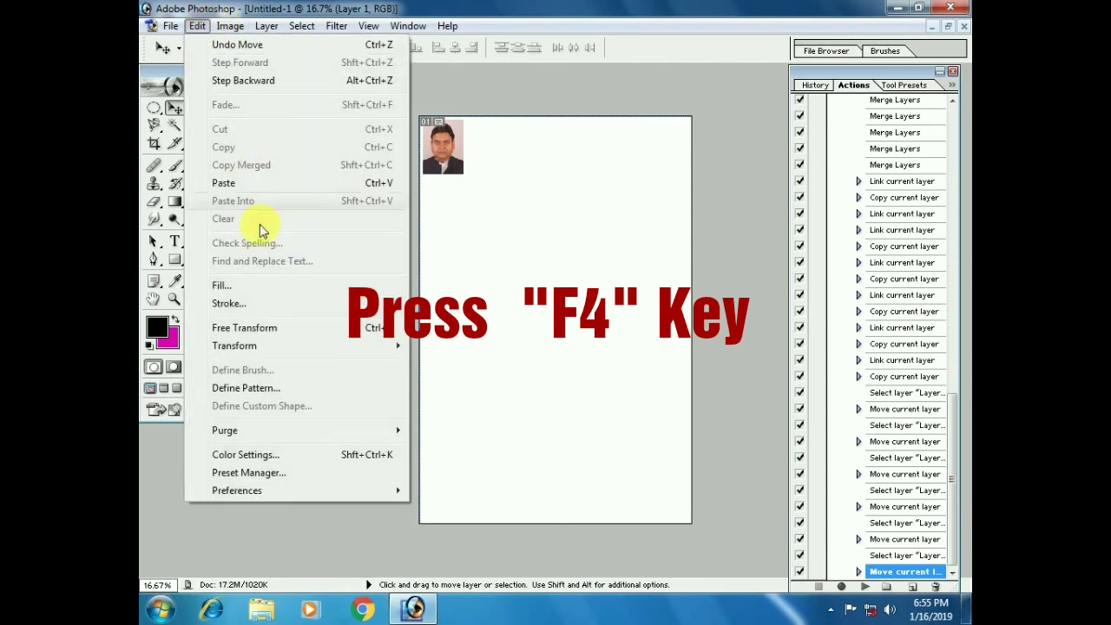
click(225, 302)
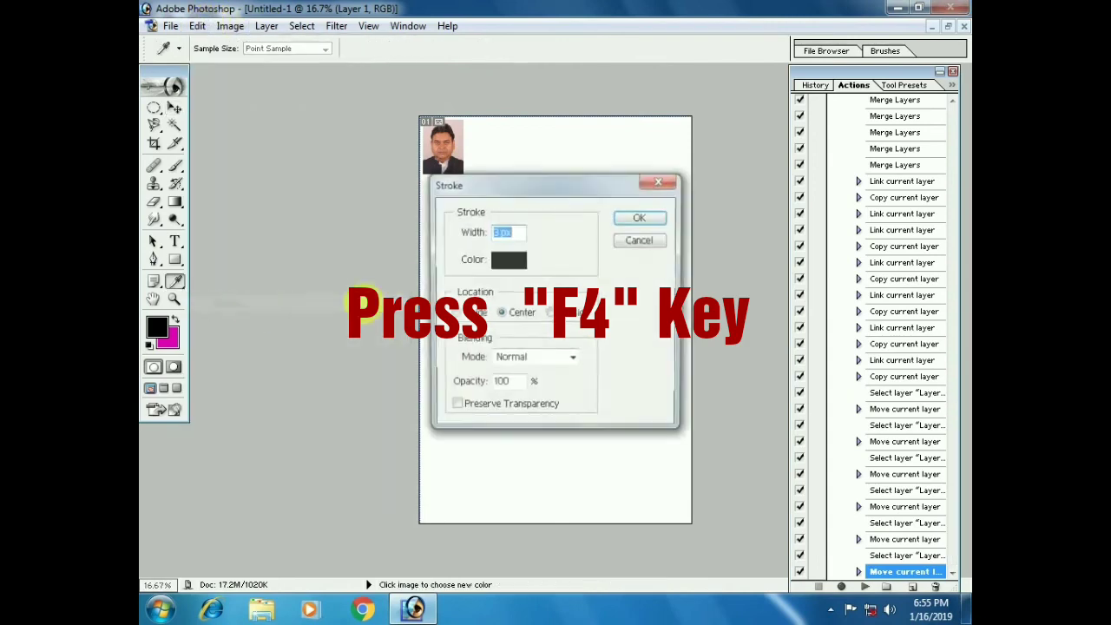
click(642, 219)
key(v)
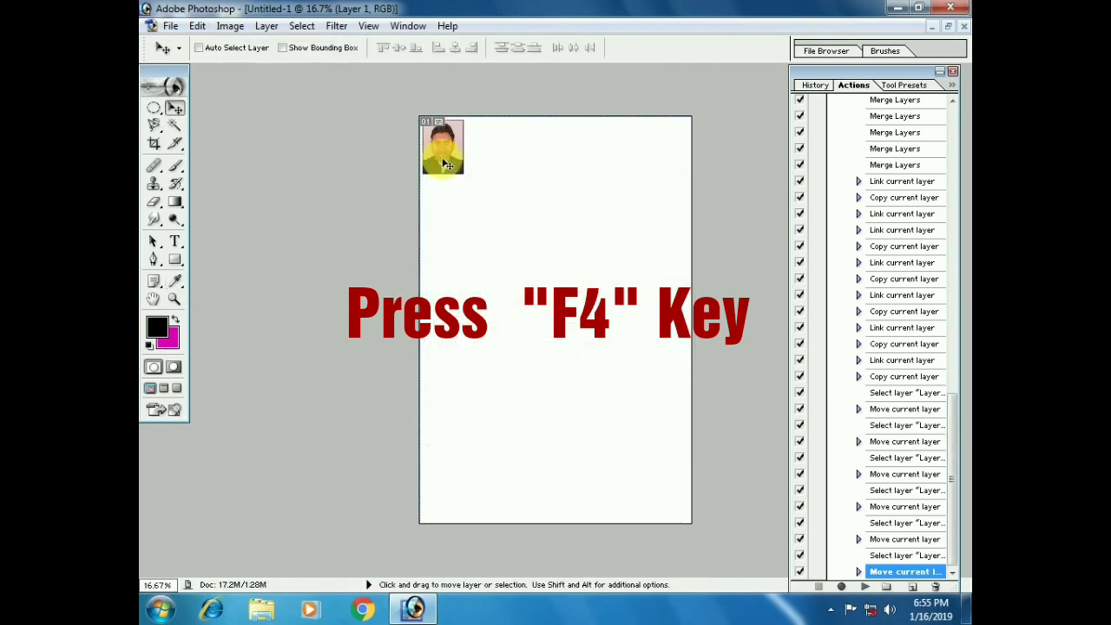
key(F4)
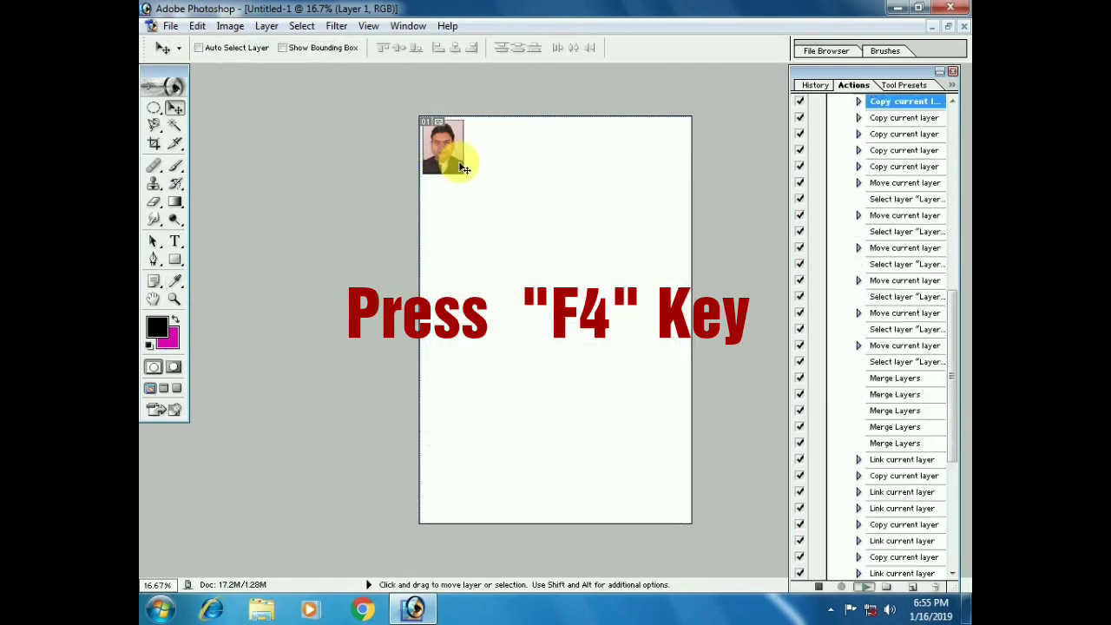